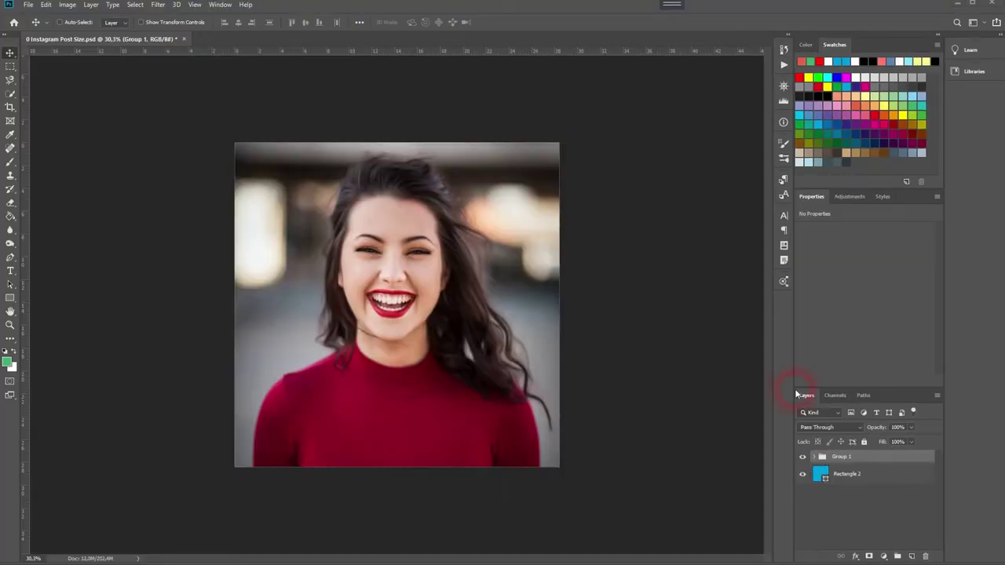
# - Examine Group 1 by toggling its visibility and looking through the photo layers inside it
pyautogui.click(800, 463)
pyautogui.click(805, 459)
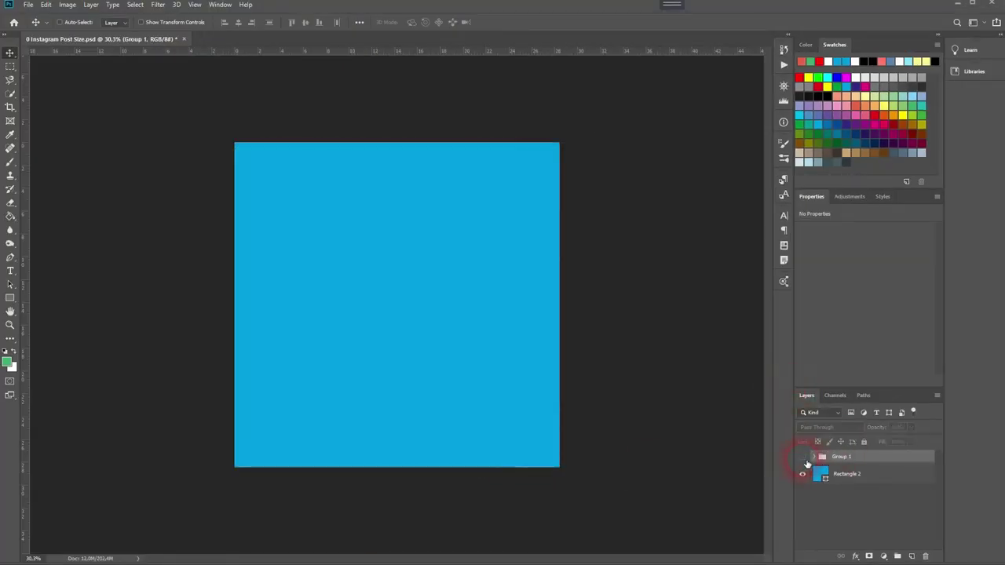
pyautogui.click(805, 459)
pyautogui.click(816, 458)
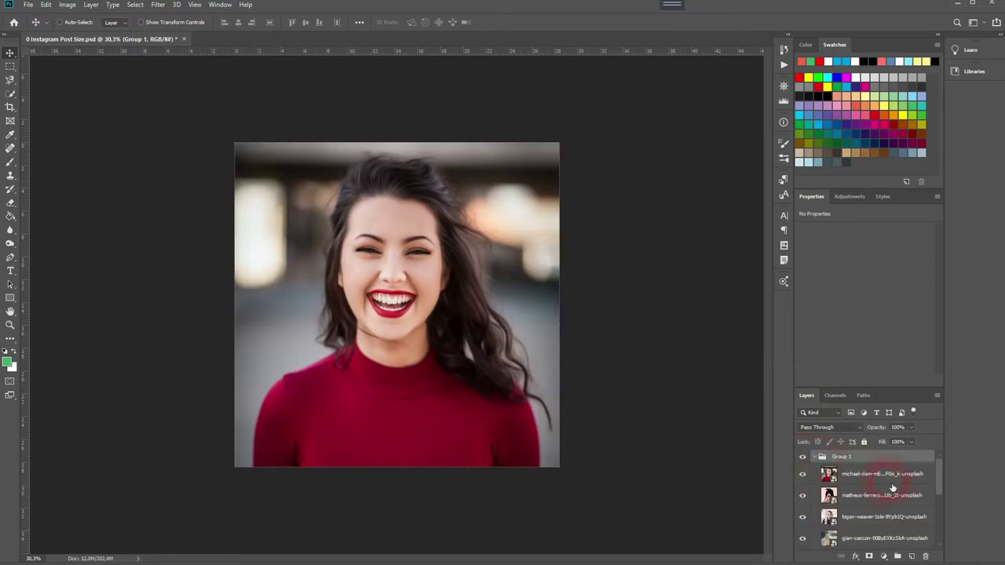
pyautogui.scroll(-4, 890, 488)
pyautogui.scroll(4, 888, 488)
pyautogui.click(814, 457)
# - Hide Group 1 and move it beneath the Rectangle 2 layer
pyautogui.click(802, 457)
pyautogui.click(882, 509)
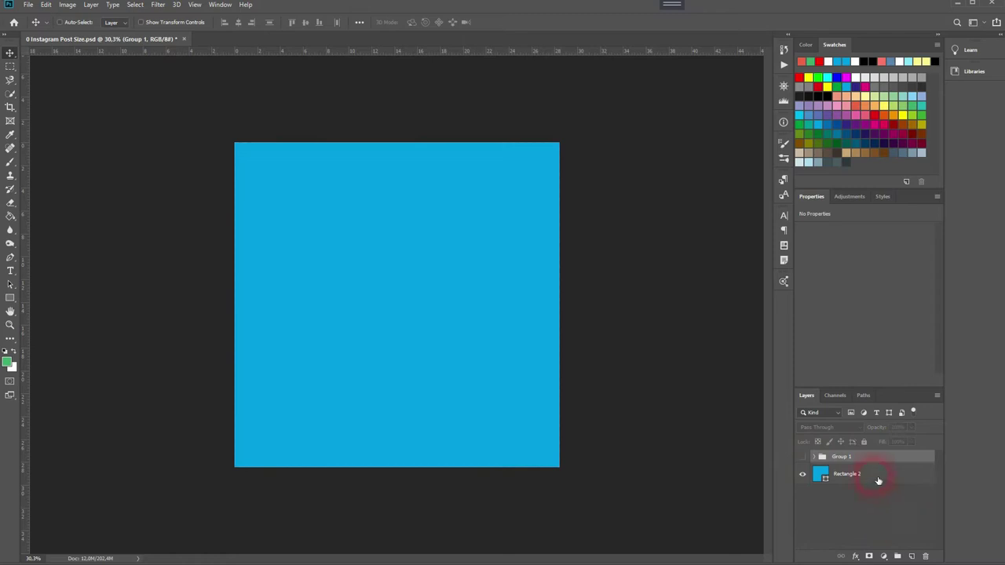
pyautogui.click(856, 461)
pyautogui.moveTo(856, 461); pyautogui.dragTo(857, 491)
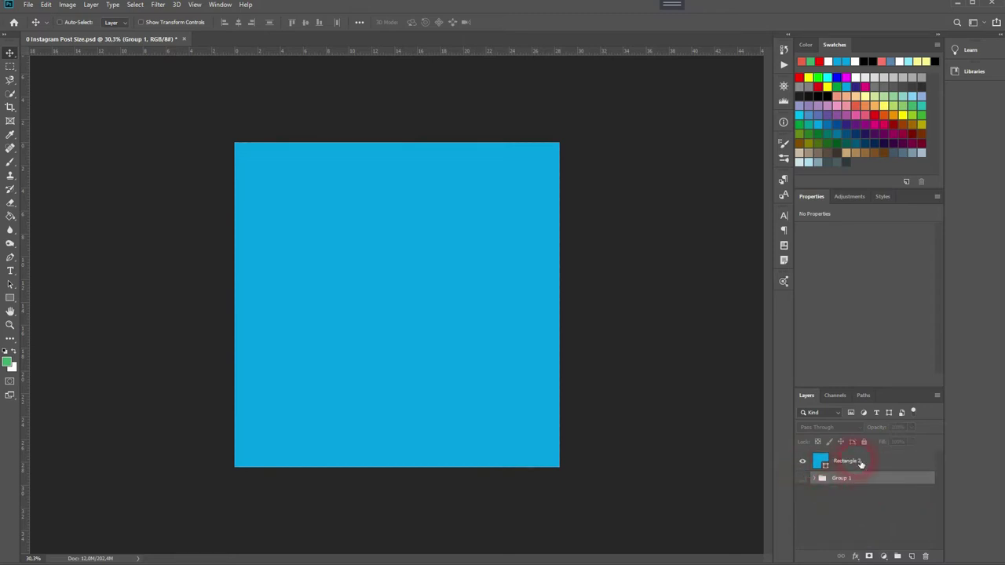
# - Select the Rectangle 2 layer and check the document's pixel dimensions in Image Size
pyautogui.click(861, 464)
pyautogui.click(374, 325)
pyautogui.click(412, 304)
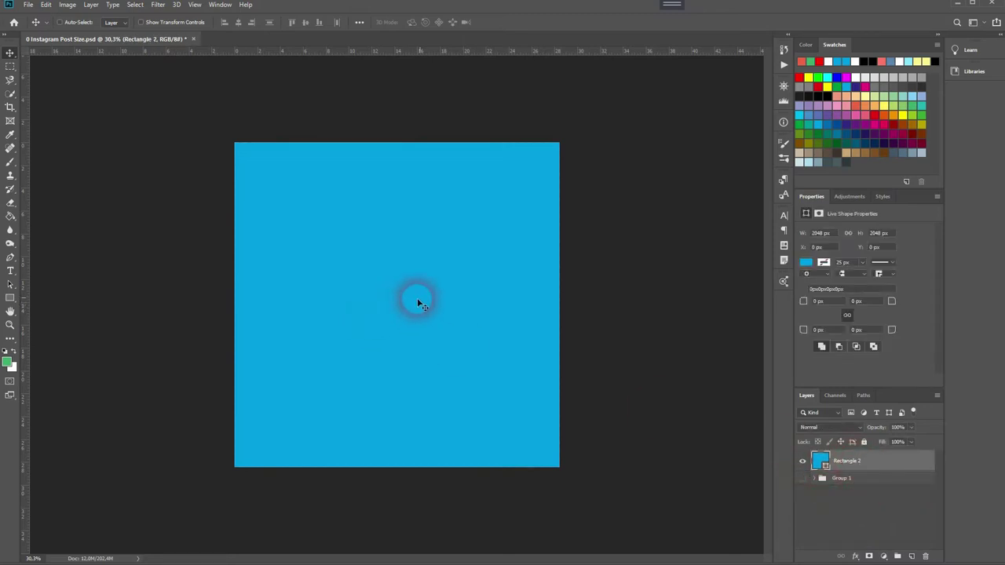
pyautogui.click(68, 4)
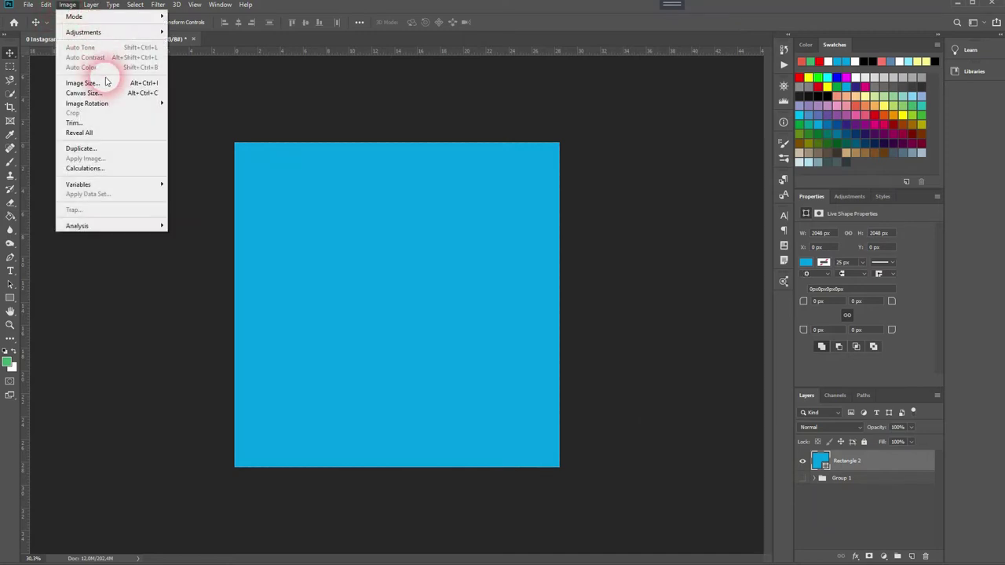
pyautogui.click(102, 81)
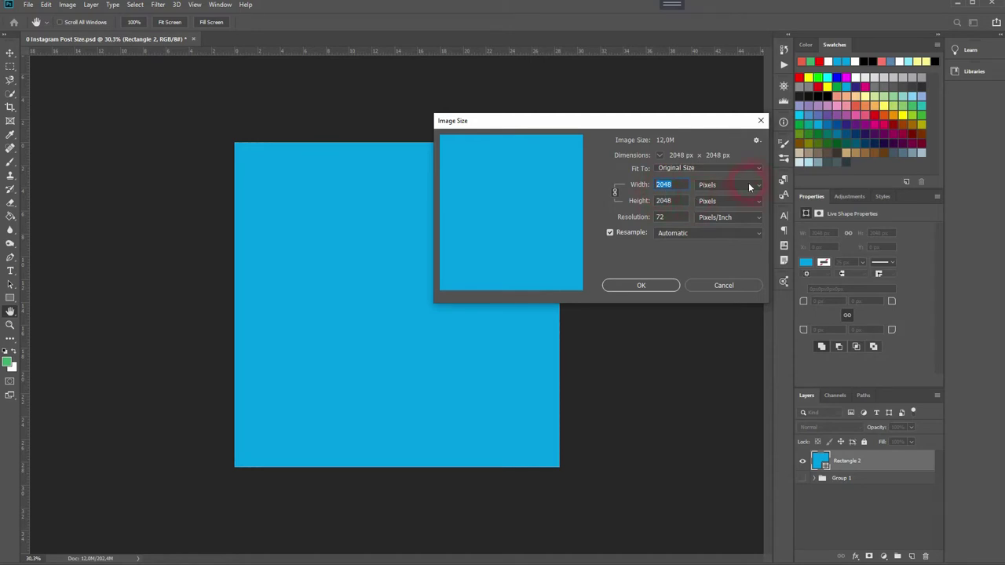
pyautogui.click(701, 285)
pyautogui.click(417, 286)
# - Create a square with the Rectangle tool, setting both its width and height to 2048/3 px
pyautogui.click(10, 298)
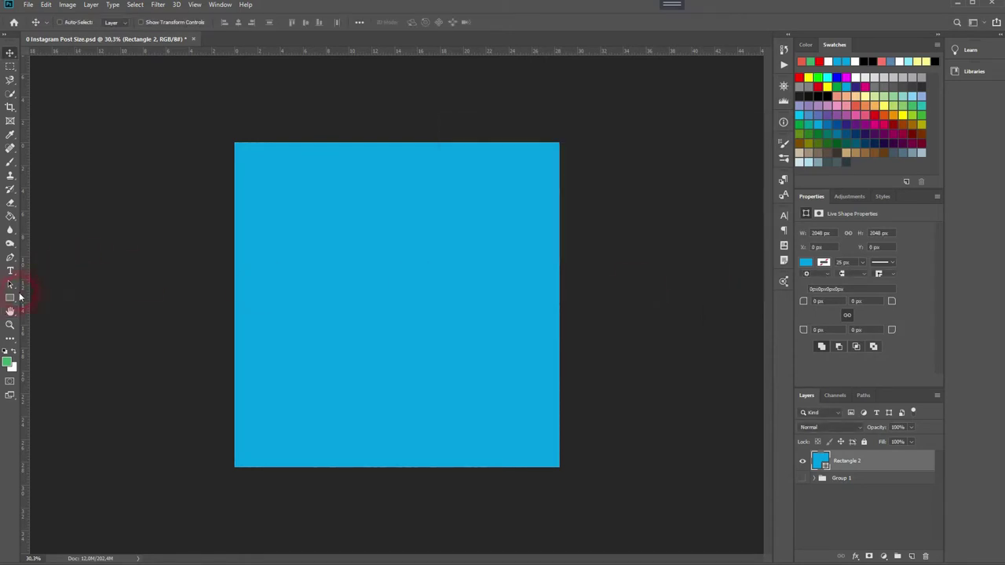
pyautogui.click(291, 229)
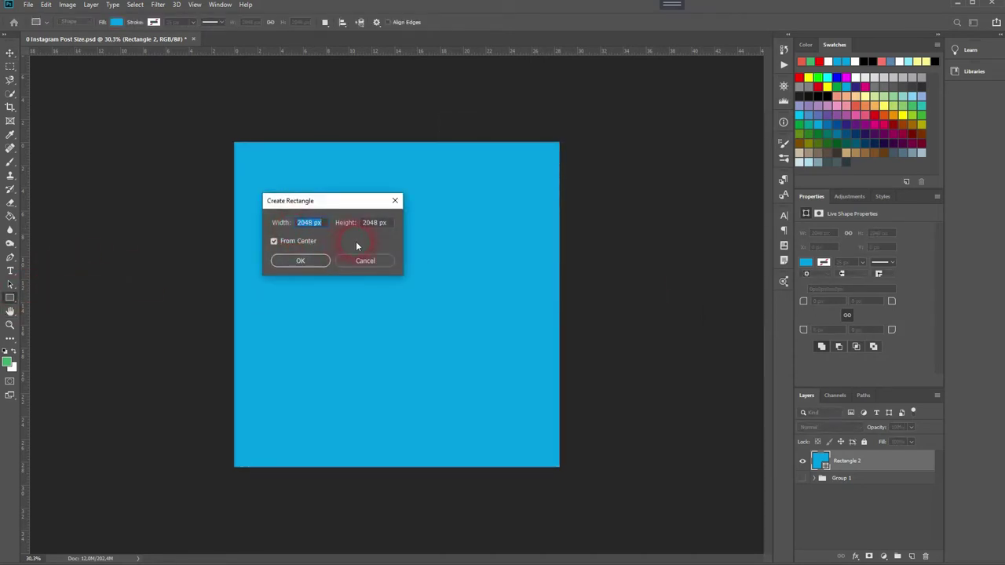
pyautogui.write('2048*3')
pyautogui.click(295, 222)
pyautogui.write('2048')
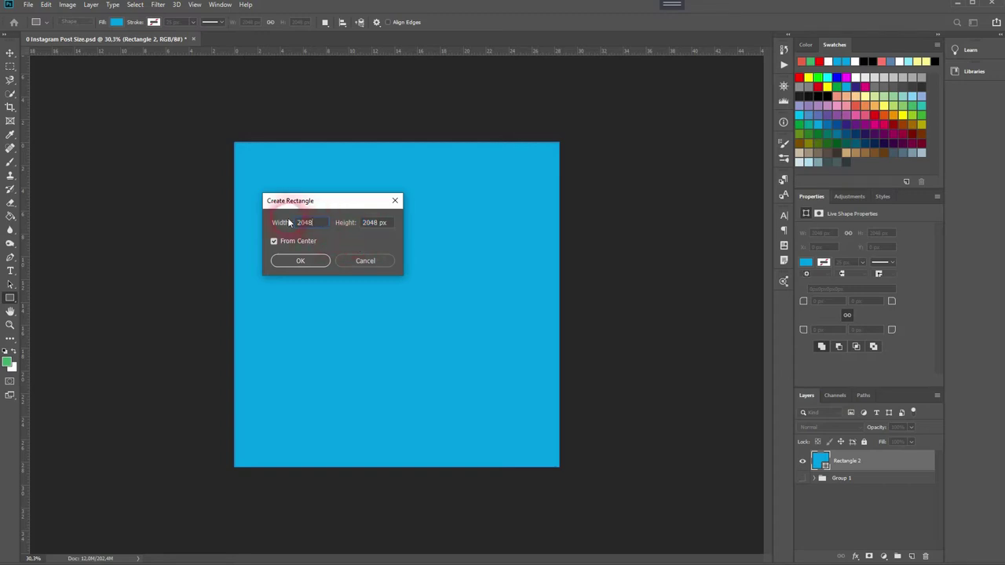
pyautogui.write('/3')
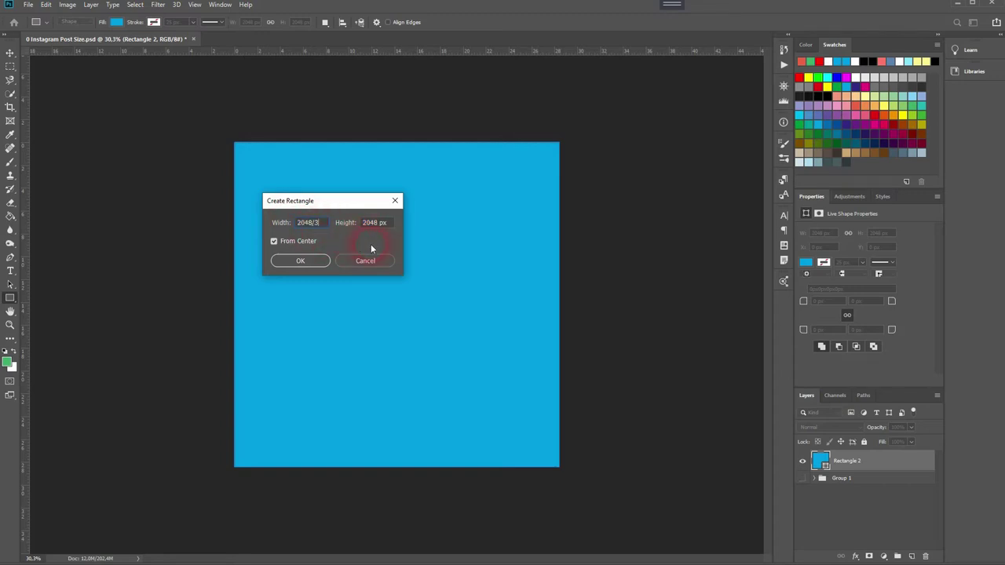
pyautogui.press('Tab')
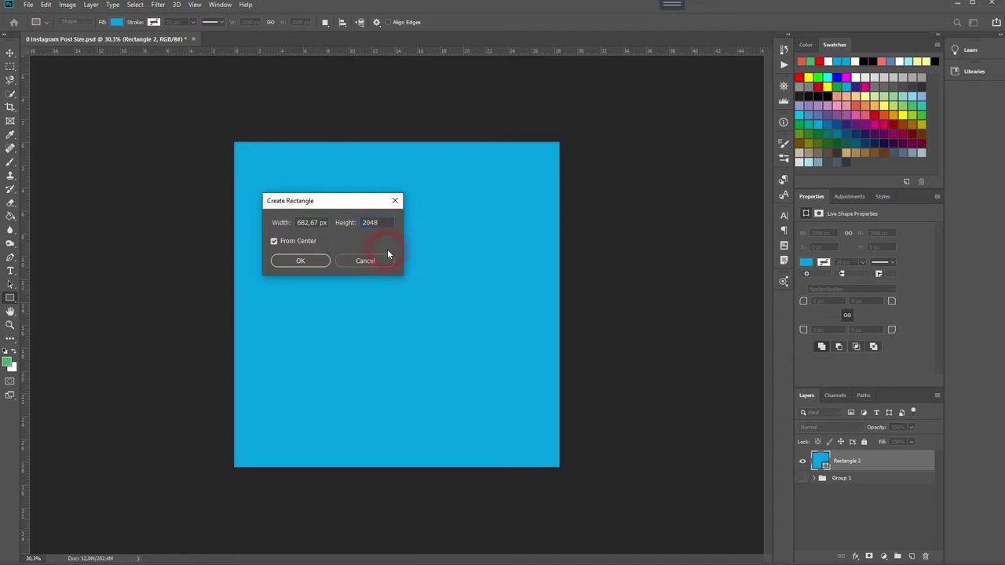
pyautogui.click(294, 260)
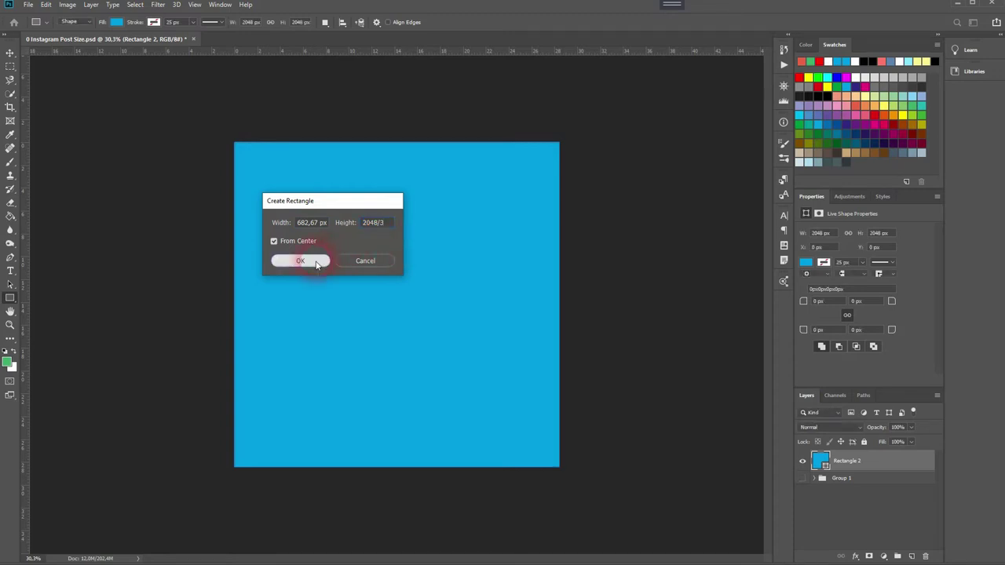
# - Fill the new square with red and move it into the upper-left corner of the canvas
pyautogui.click(10, 53)
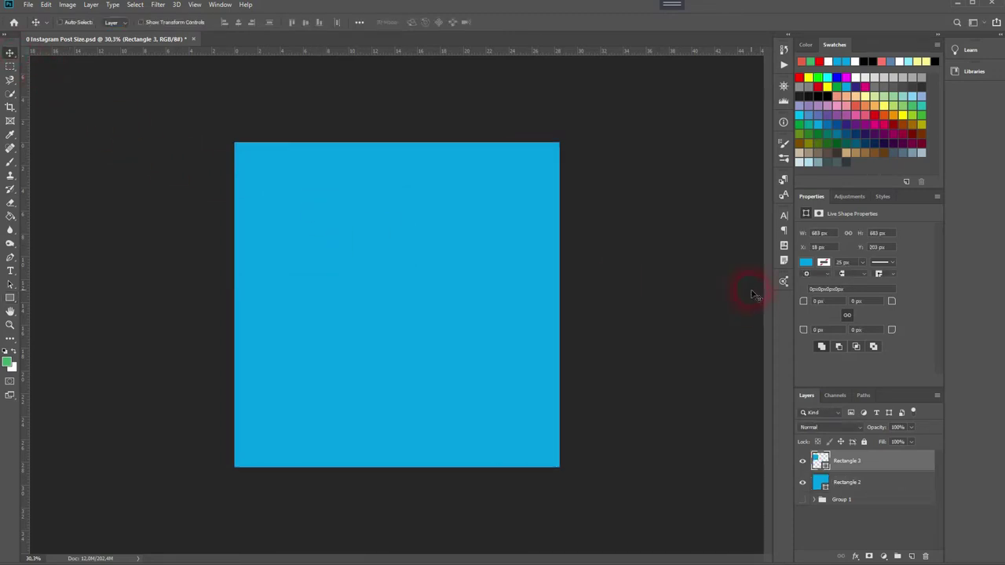
pyautogui.click(823, 262)
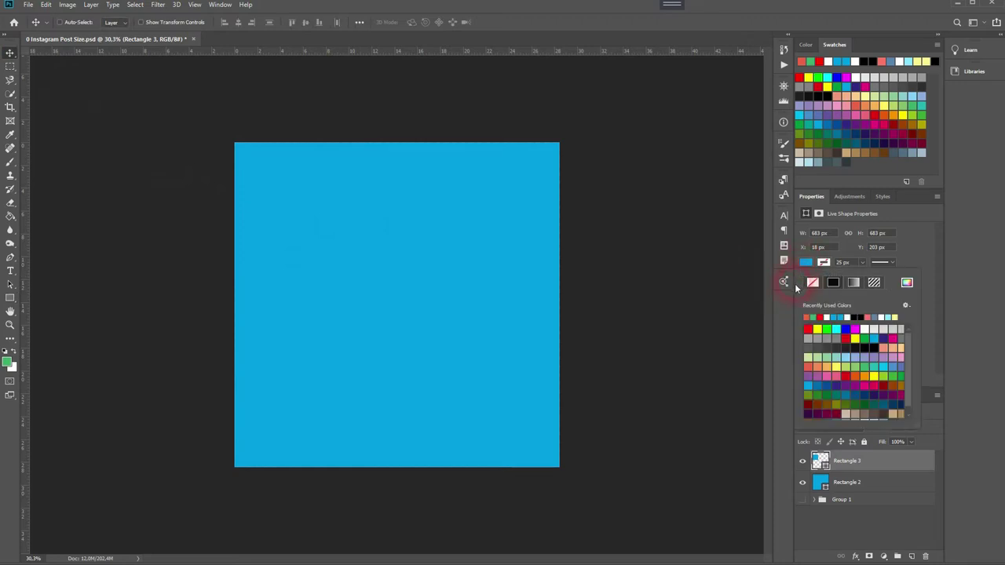
pyautogui.click(820, 317)
pyautogui.moveTo(279, 207); pyautogui.dragTo(276, 173)
pyautogui.click(562, 258)
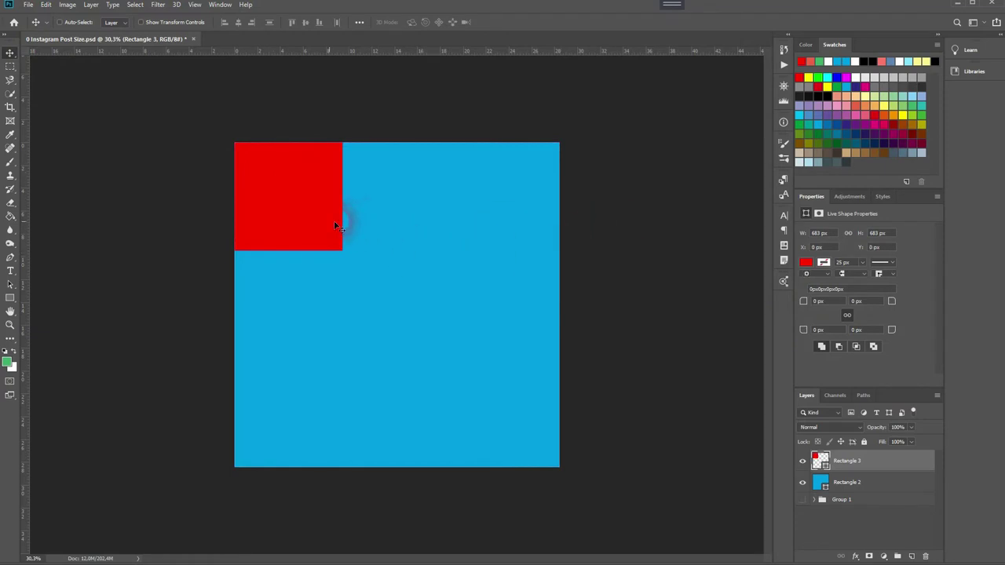
# - Duplicate the red square twice so three squares span the top row of the canvas
pyautogui.moveTo(337, 219); pyautogui.dragTo(434, 266)
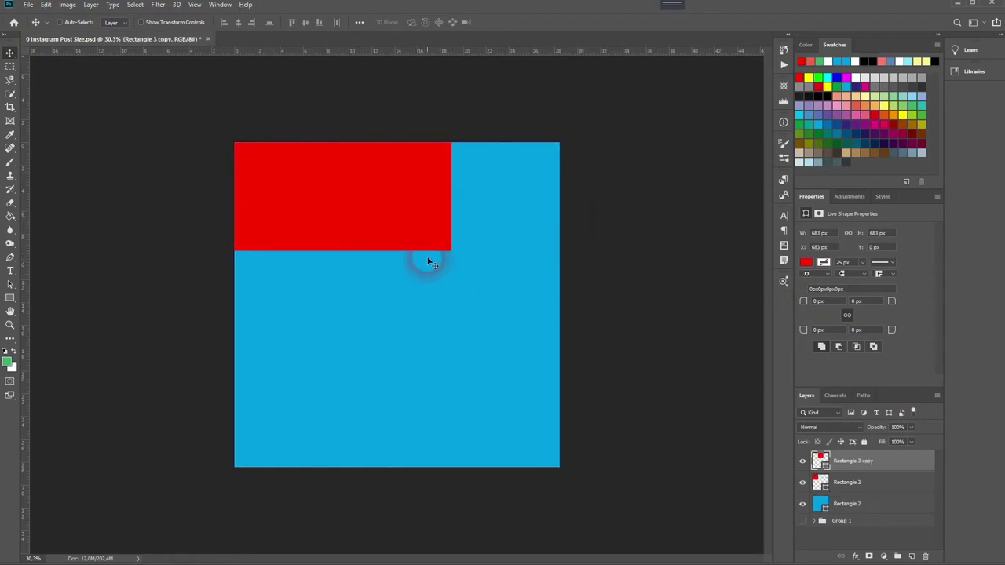
pyautogui.moveTo(395, 216); pyautogui.dragTo(497, 212)
pyautogui.click(539, 274)
# - Nudge the middle square toward the first one and the third square to X 1362 px, closing the gaps between them
pyautogui.hotkey('ctrl', '0')
pyautogui.scroll(8, 573, 190)
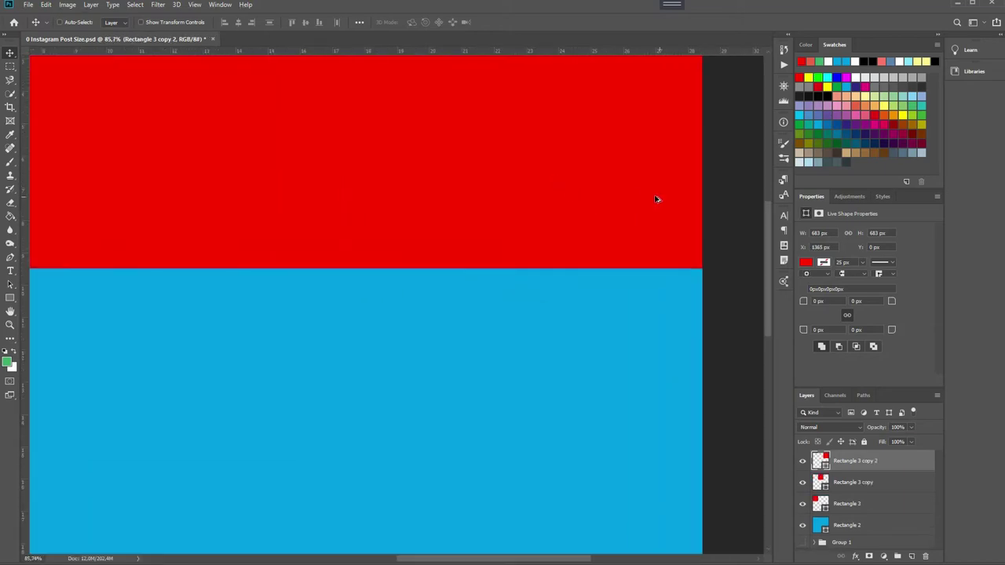
pyautogui.scroll(3, 751, 237)
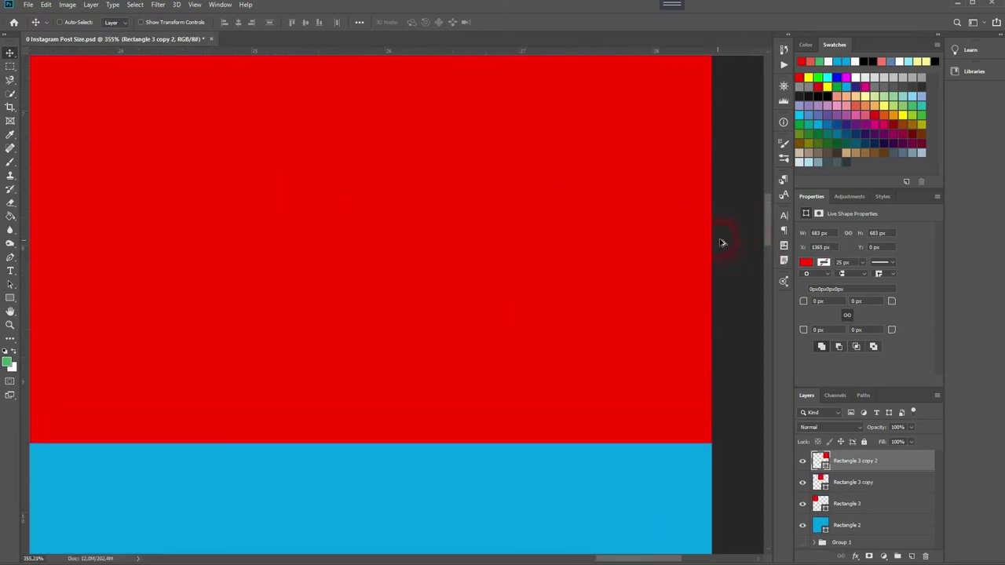
pyautogui.scroll(-5, 314, 311)
pyautogui.scroll(-3, 197, 312)
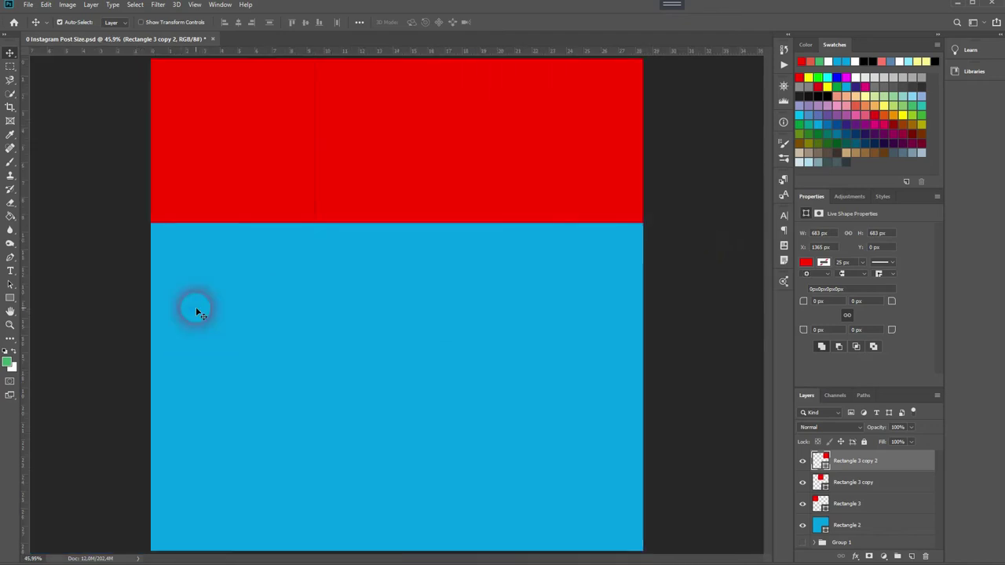
pyautogui.click(904, 482)
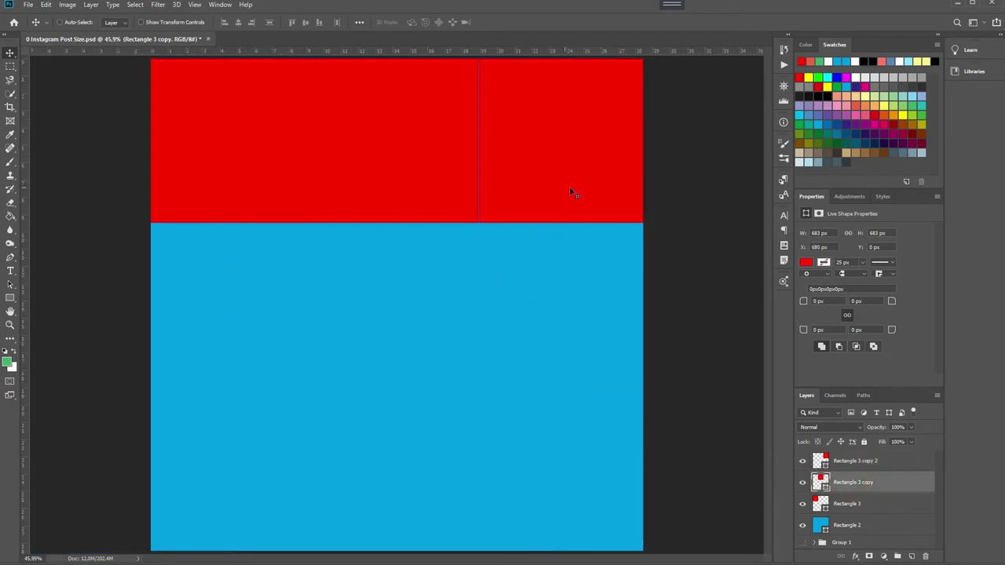
pyautogui.click(864, 461)
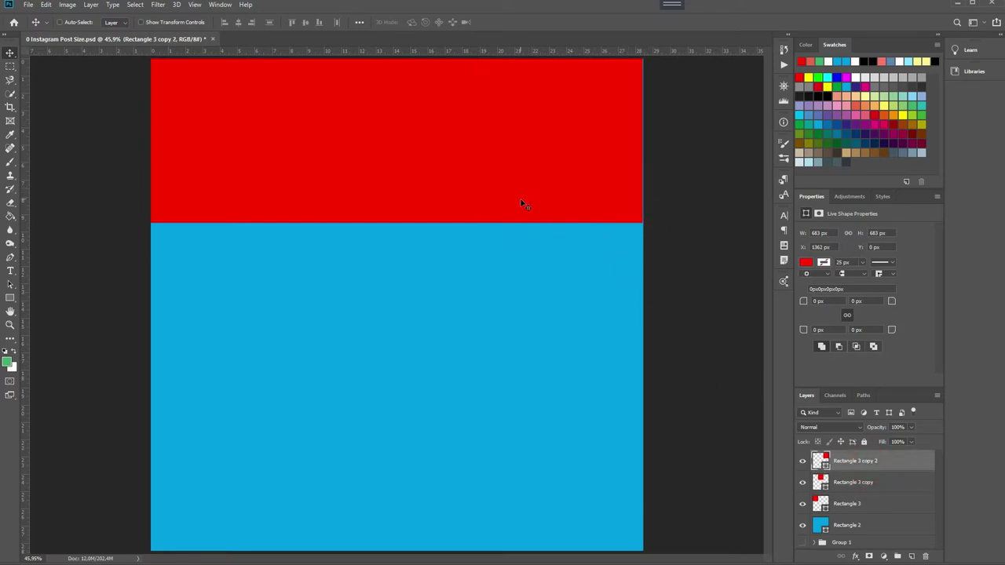
# - Stretch the three red squares together horizontally so the row reaches the canvas's right edge
pyautogui.scroll(-1, 457, 216)
pyautogui.press('ctrl')
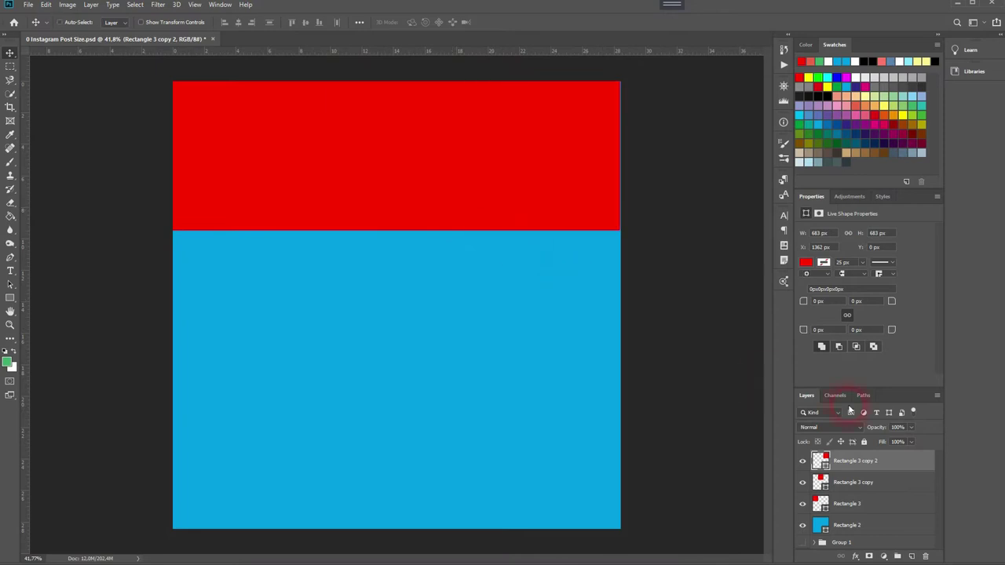
pyautogui.keyDown('shift'); pyautogui.click(880, 510); pyautogui.keyUp('shift')
pyautogui.hotkey('ctrl', 't')
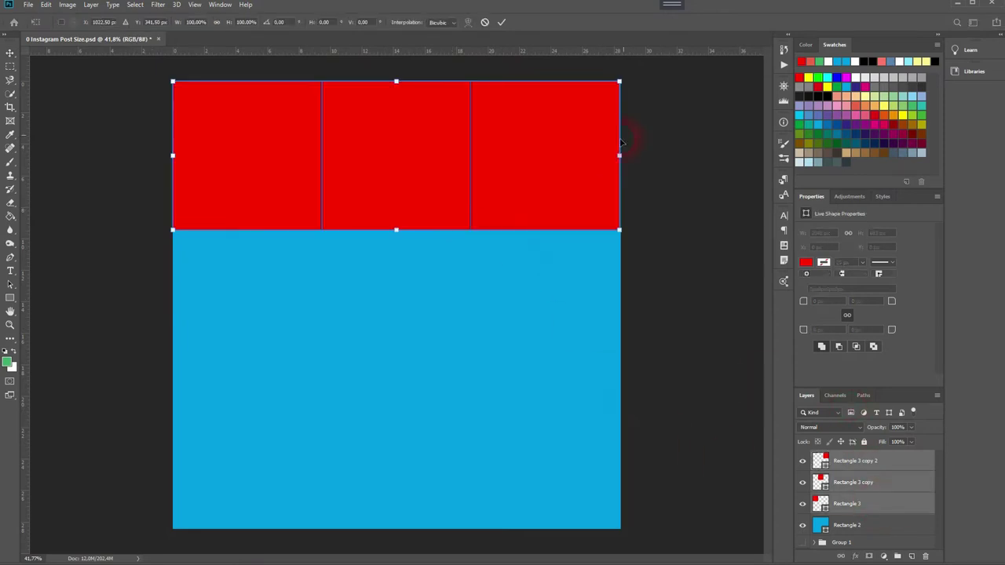
pyautogui.moveTo(626, 162); pyautogui.dragTo(629, 162)
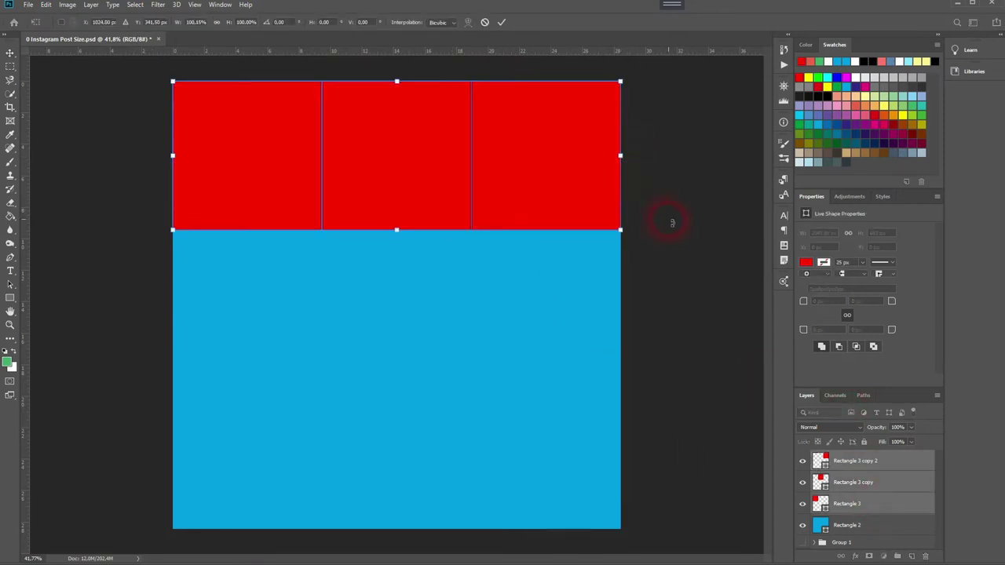
pyautogui.press('Return')
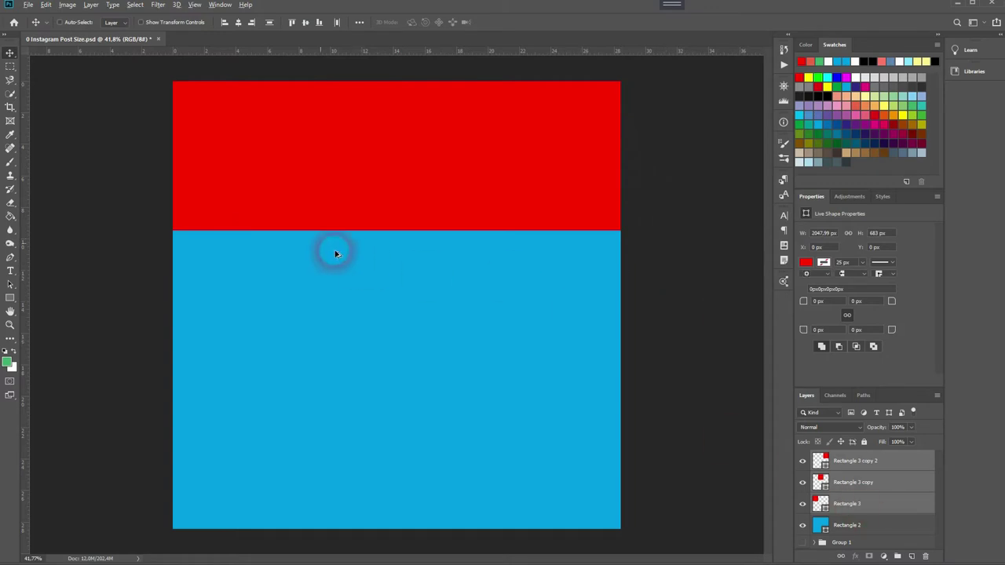
# - Duplicate the row of three squares twice downward to fill the canvas, and nudge the middle row up to Y 680 px
pyautogui.moveTo(236, 191); pyautogui.dragTo(234, 462)
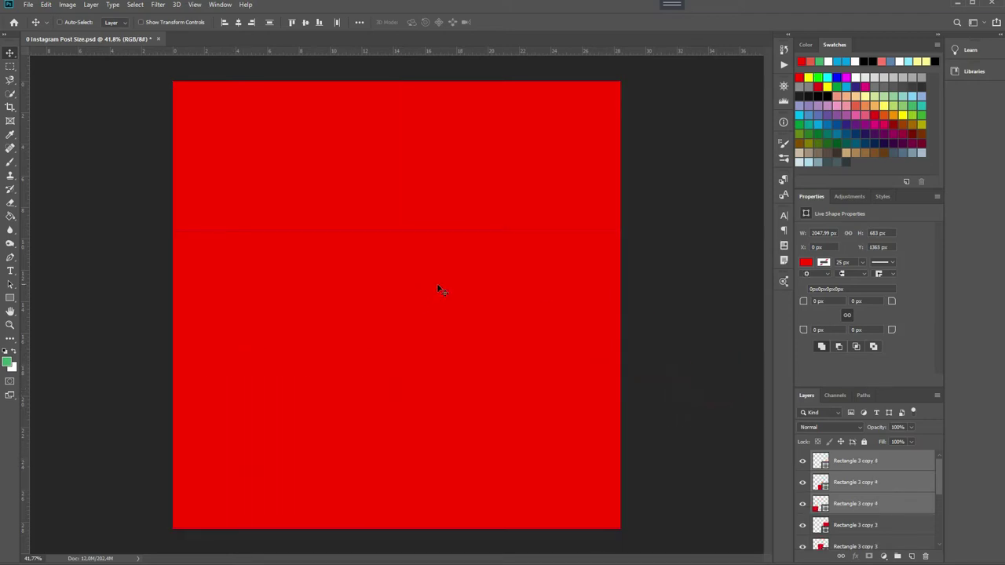
pyautogui.click(892, 522)
pyautogui.scroll(-2, 892, 527)
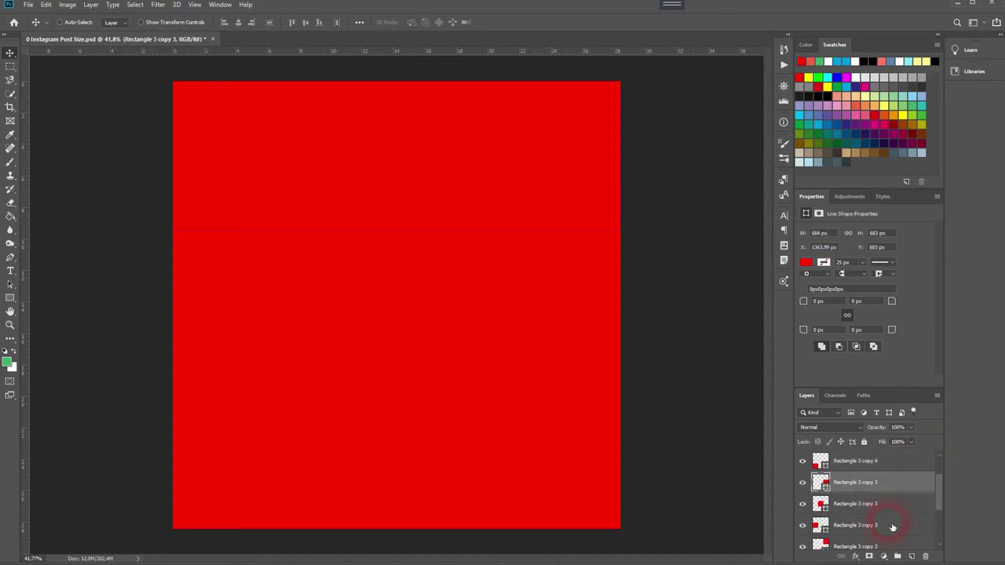
pyautogui.keyDown('shift'); pyautogui.click(879, 522); pyautogui.keyUp('shift')
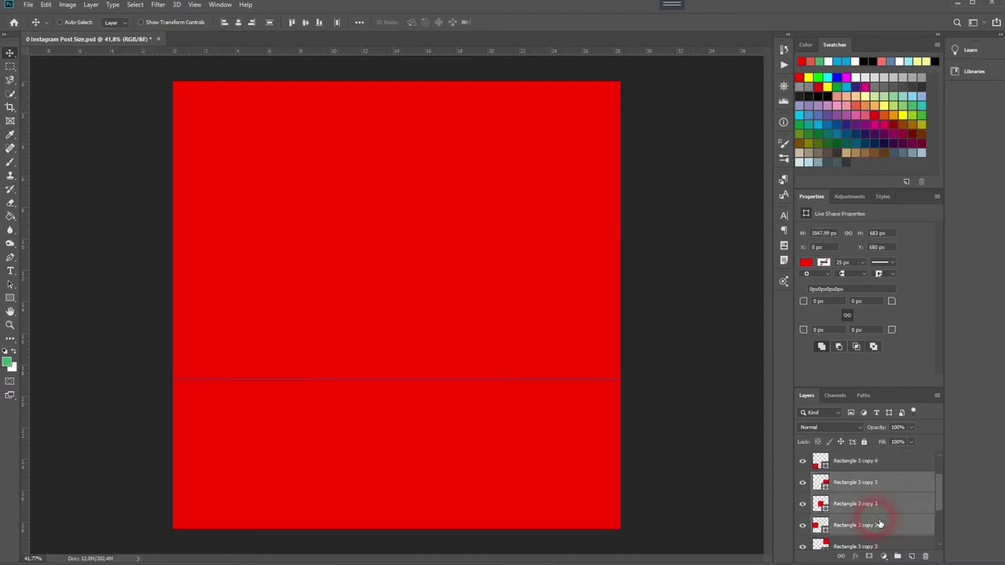
# - Nudge the bottom row of three squares up against the middle row
pyautogui.scroll(2, 879, 523)
pyautogui.click(872, 506)
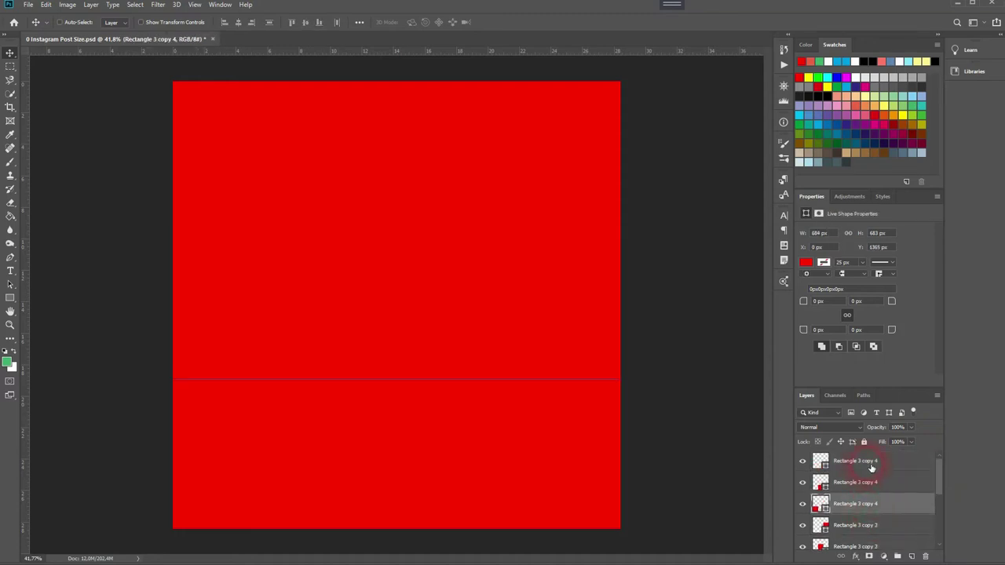
pyautogui.keyDown('shift'); pyautogui.click(870, 468); pyautogui.keyUp('shift')
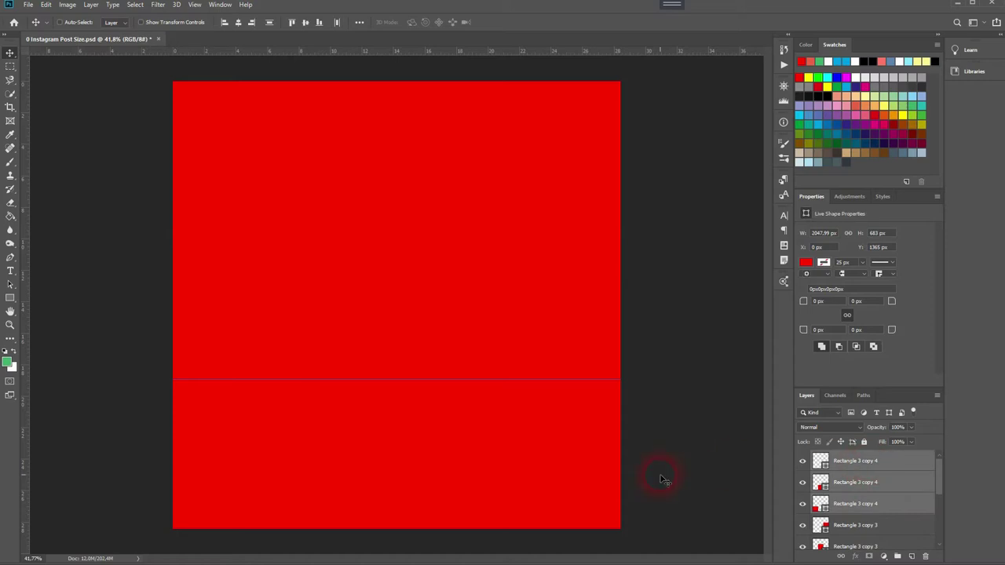
# - Stretch all nine red squares together vertically so the grid reaches the canvas's bottom edge
pyautogui.click(905, 465)
pyautogui.scroll(-3, 895, 486)
pyautogui.keyDown('shift'); pyautogui.click(892, 509); pyautogui.keyUp('shift')
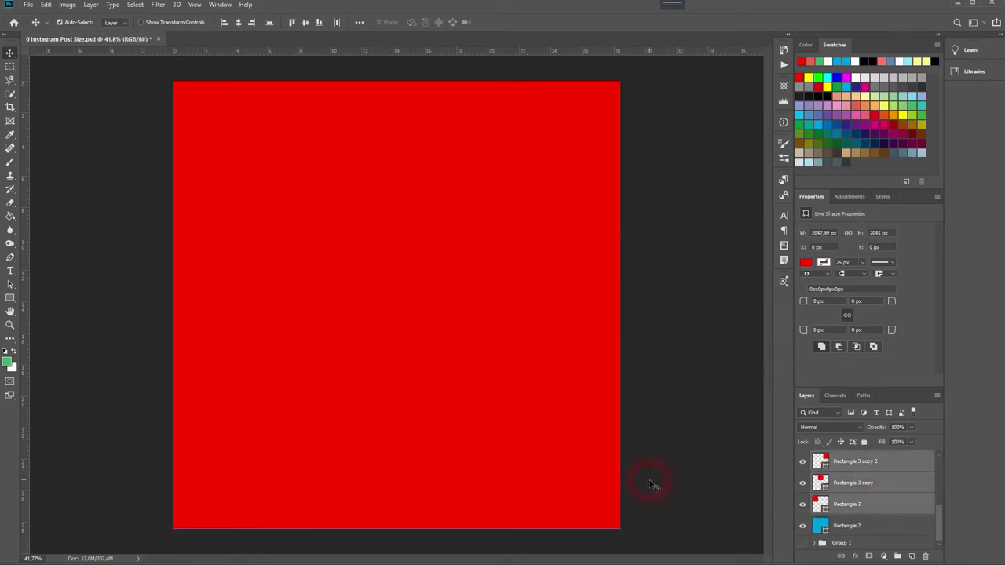
pyautogui.hotkey('ctrl', 't')
pyautogui.moveTo(399, 531); pyautogui.dragTo(400, 535)
pyautogui.press('Return')
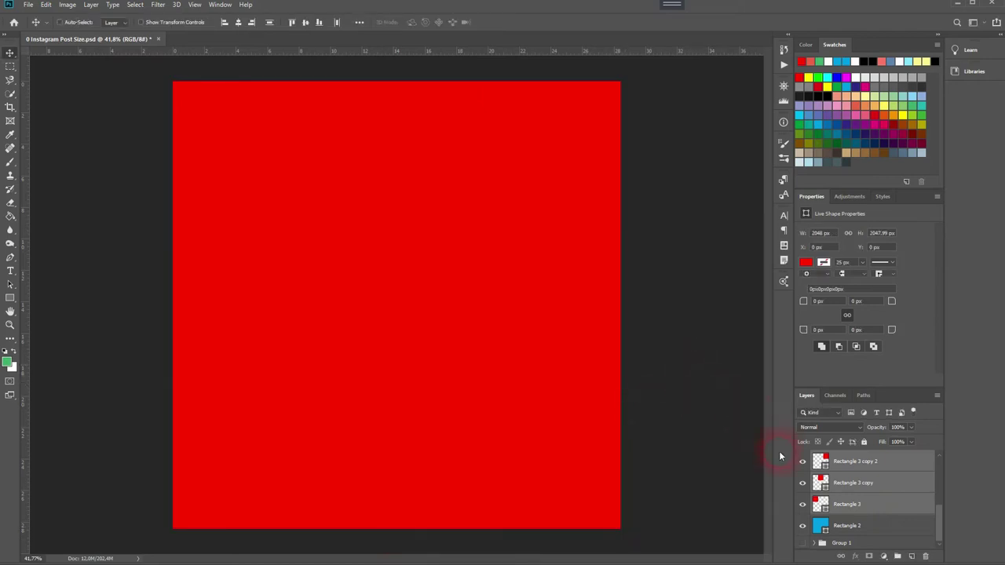
# - Check the bottom-row squares by hiding and showing each of the three topmost rectangle layers in turn
pyautogui.scroll(3, 897, 511)
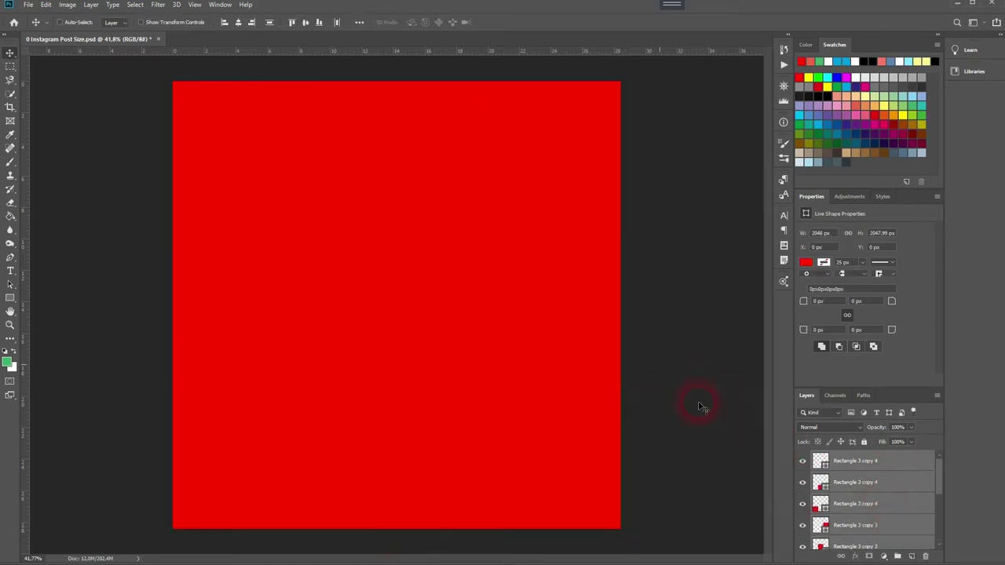
pyautogui.click(804, 462)
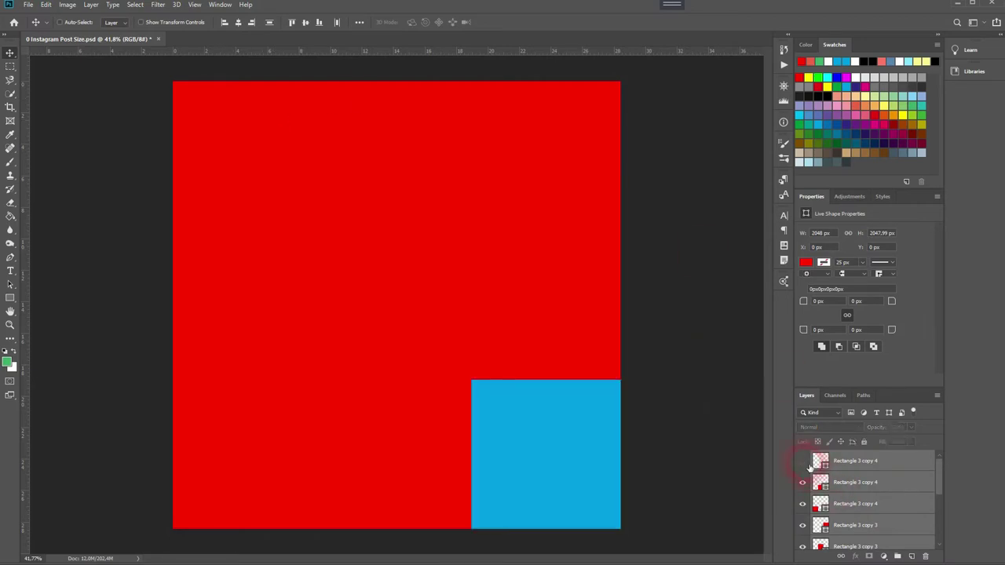
pyautogui.click(804, 462)
pyautogui.click(805, 482)
pyautogui.click(802, 482)
pyautogui.click(803, 482)
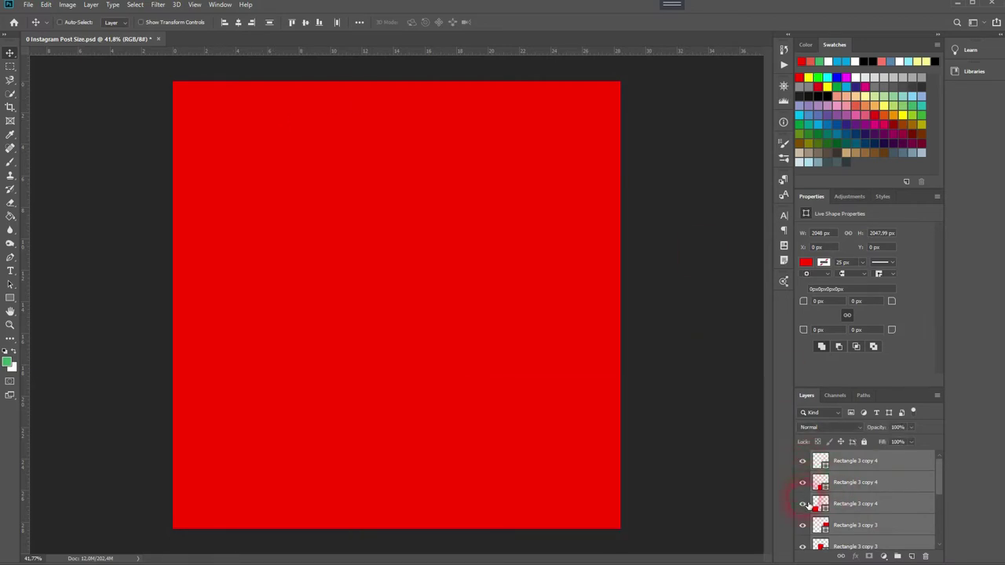
pyautogui.click(803, 504)
pyautogui.click(802, 503)
# - Move the photo of the smiling woman out of Group 1 to the top of the layer stack
pyautogui.scroll(-3, 888, 511)
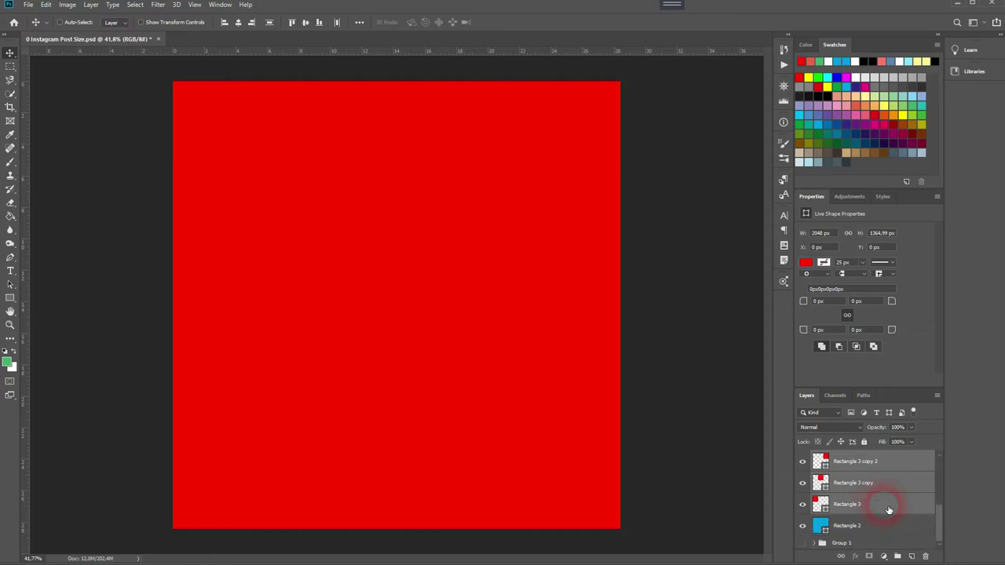
pyautogui.click(903, 542)
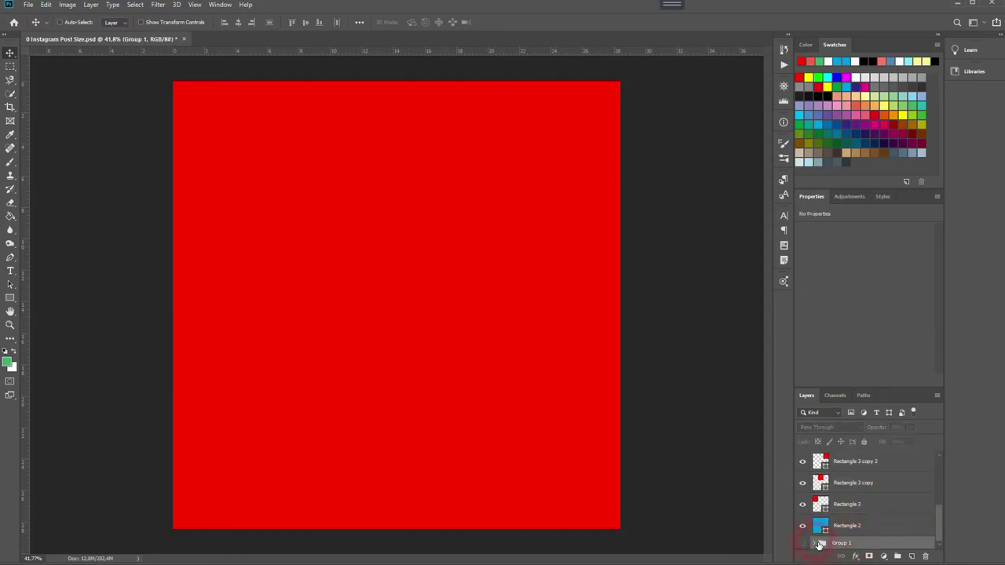
pyautogui.click(814, 543)
pyautogui.scroll(-2, 895, 505)
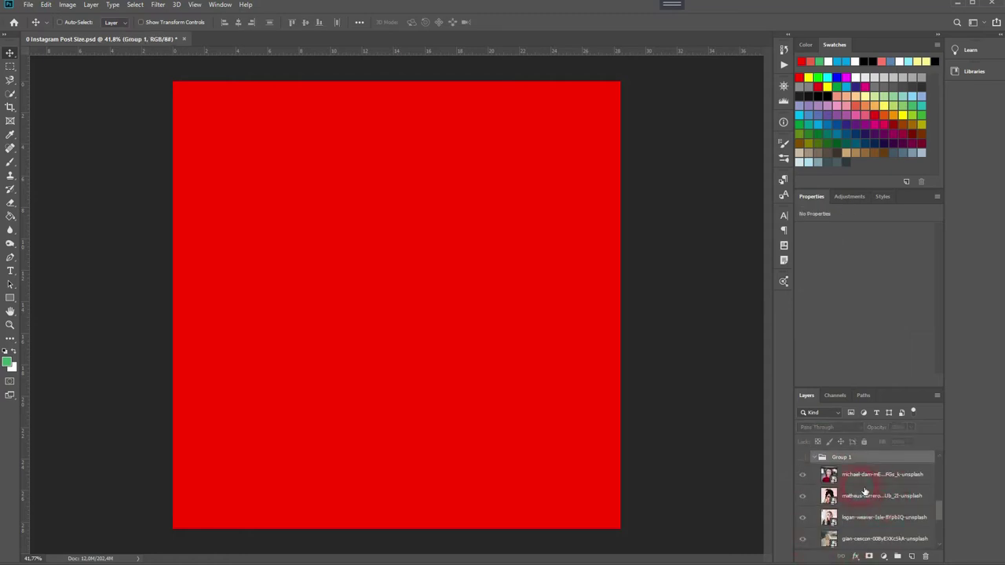
pyautogui.scroll(1, 866, 493)
pyautogui.moveTo(872, 512); pyautogui.dragTo(853, 453)
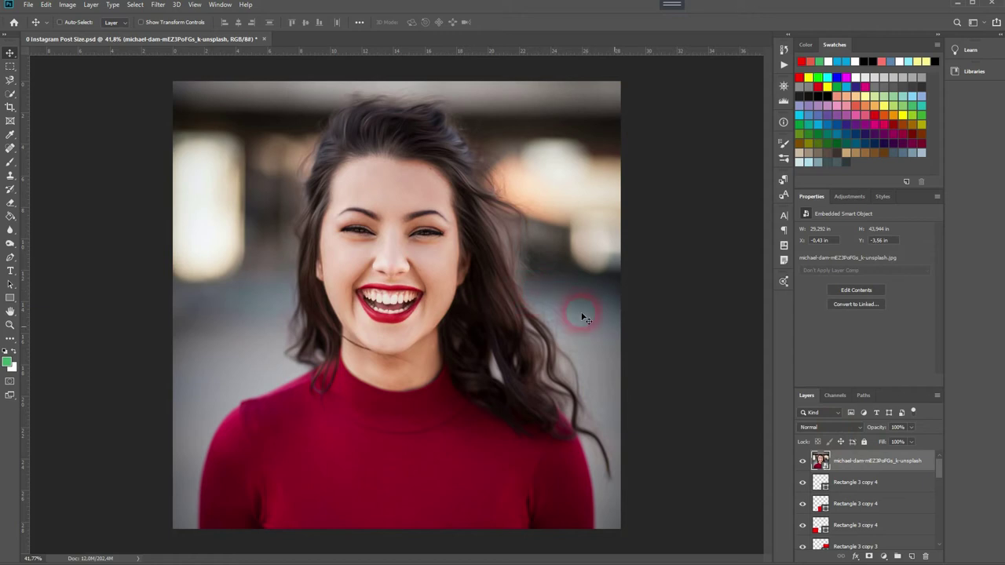
# - Add a Threshold adjustment at level 127 above the smiling woman's photo and merge the two layers
pyautogui.click(883, 556)
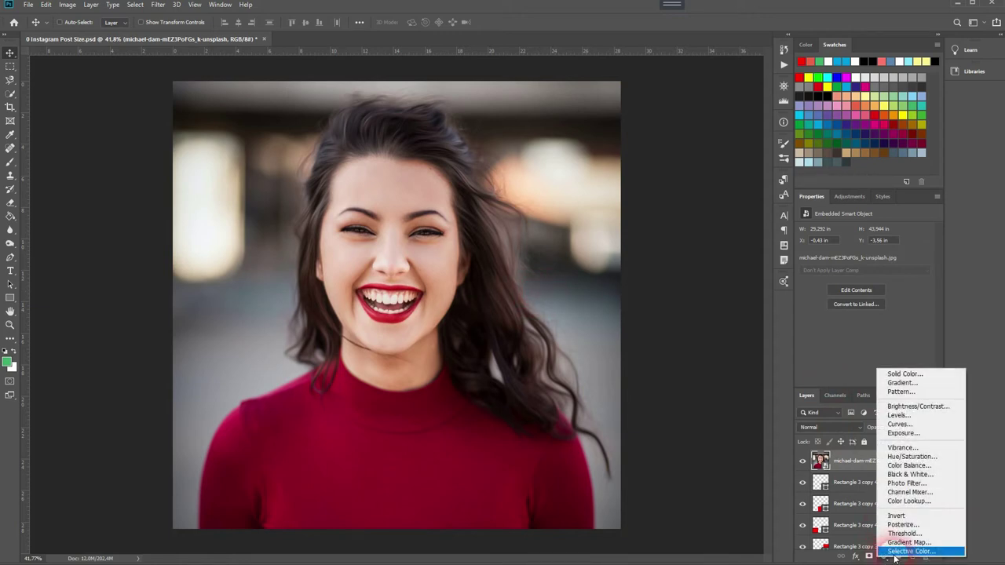
pyautogui.click(912, 534)
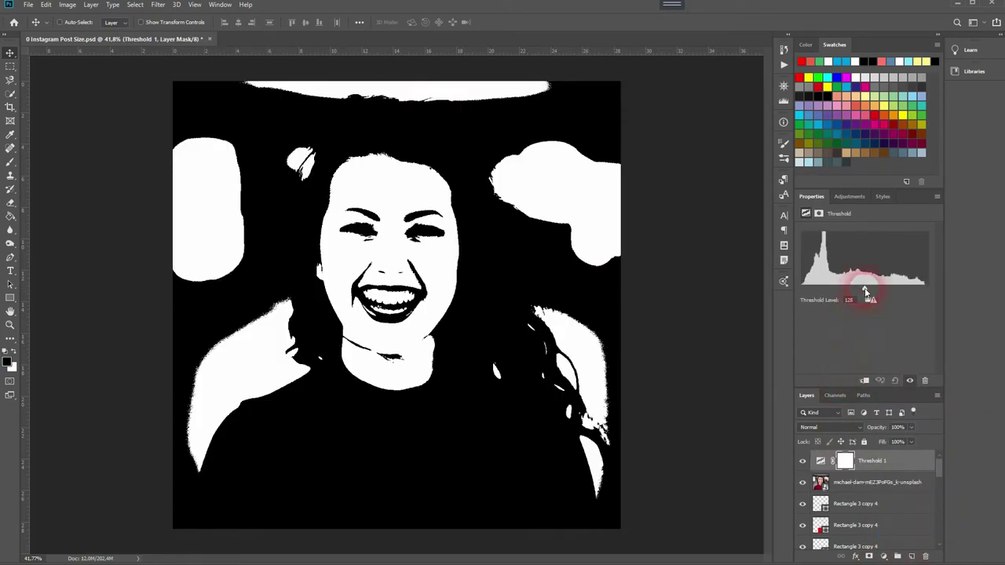
pyautogui.moveTo(864, 288)
pyautogui.mouseDown()
pyautogui.moveTo(842, 285)
pyautogui.moveTo(865, 289)
pyautogui.mouseUp()
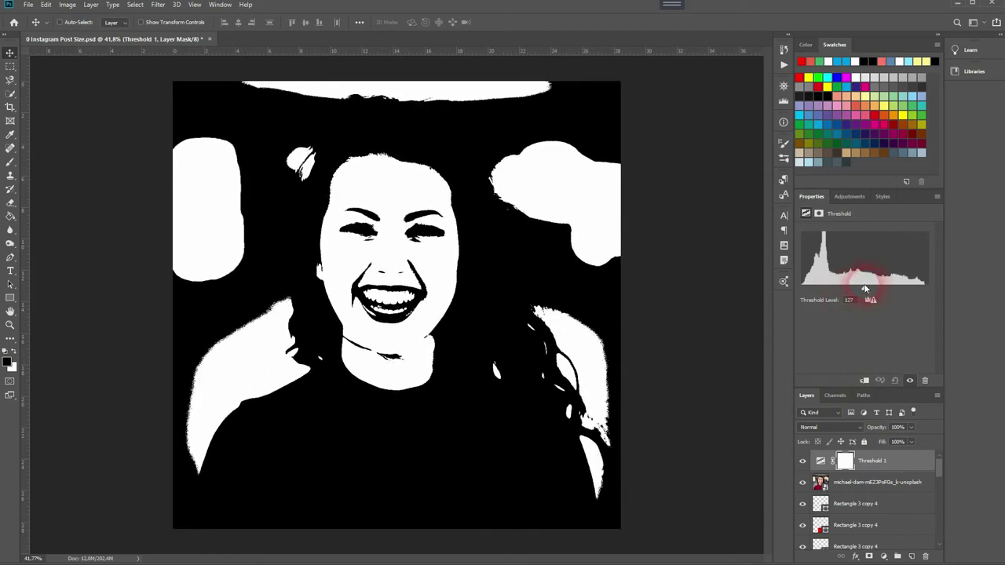
pyautogui.click(887, 485)
pyautogui.hotkey('ctrl', 'e')
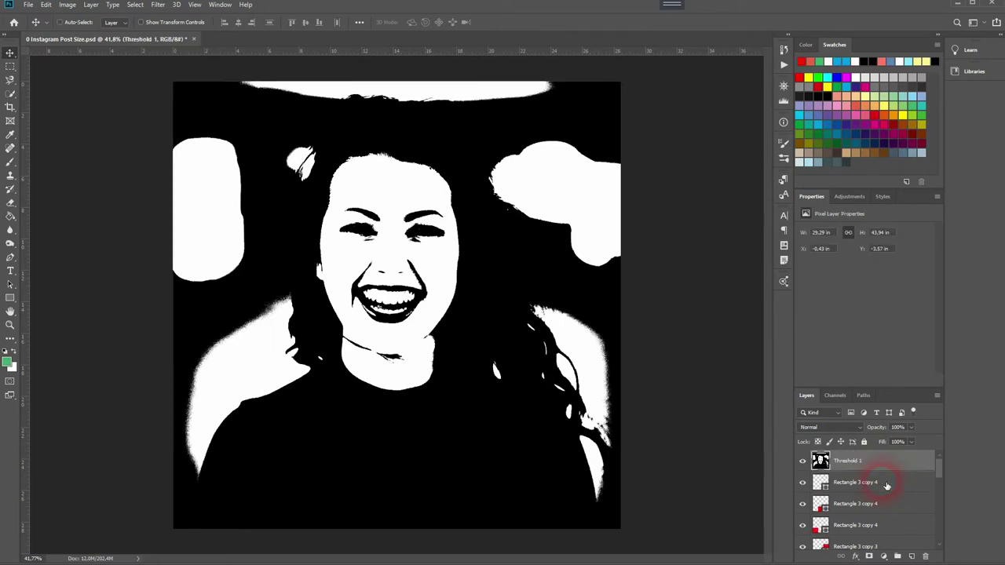
# - Scale the Threshold 1 portrait down to about 11.7 by 17.6 in at the canvas's left edge
pyautogui.click(872, 462)
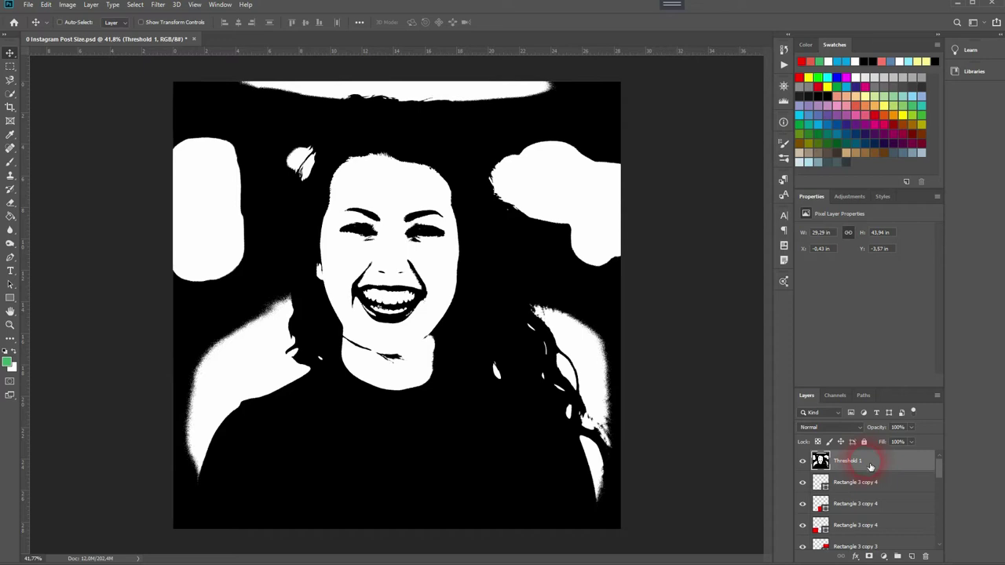
pyautogui.hotkey('ctrl', 't')
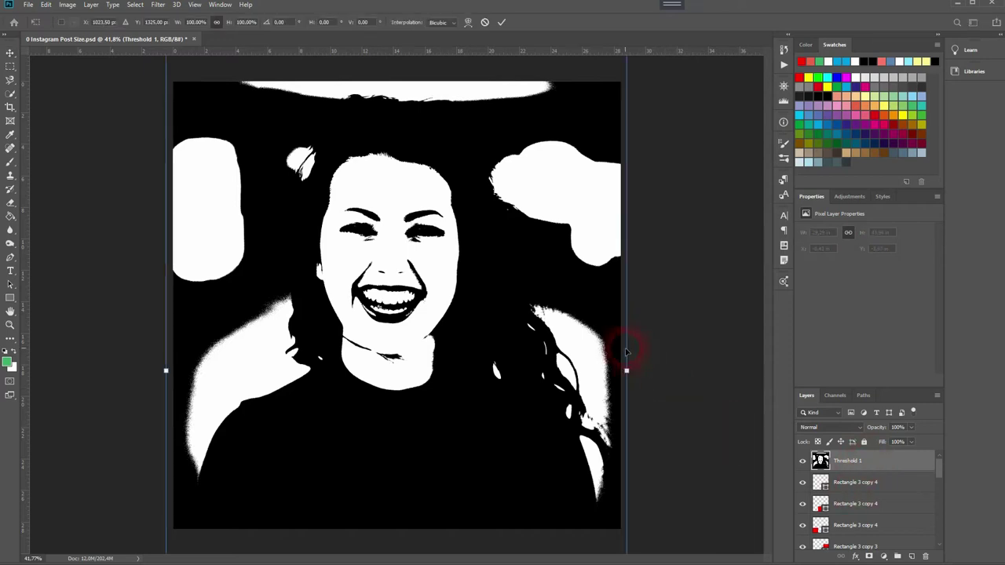
pyautogui.moveTo(636, 380); pyautogui.dragTo(358, 420)
pyautogui.doubleClick(248, 473)
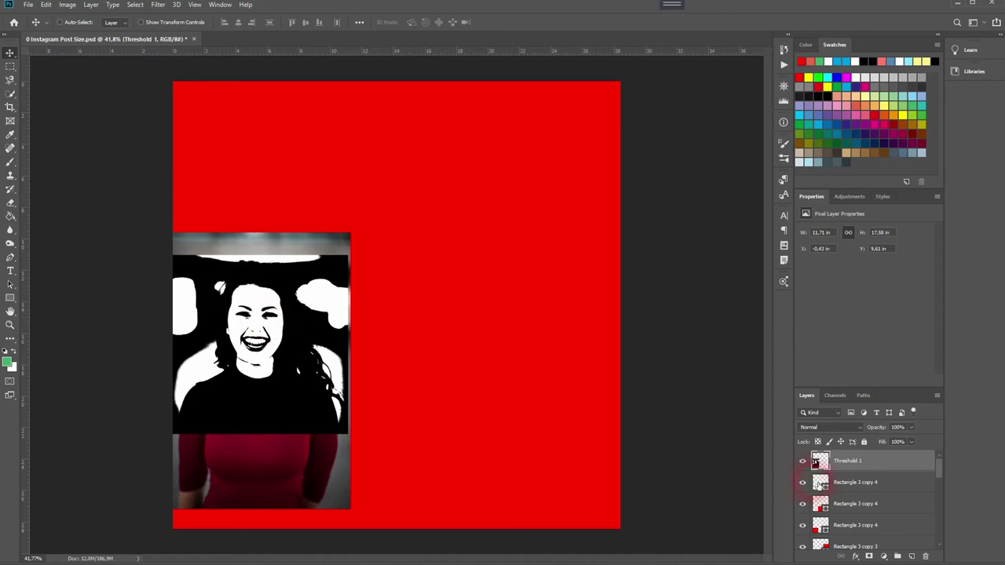
# - Create a new layer directly beneath the Threshold 1 portrait and hide the portrait
pyautogui.moveTo(885, 463); pyautogui.dragTo(923, 546)
pyautogui.click(911, 557)
pyautogui.moveTo(867, 462); pyautogui.dragTo(864, 483)
pyautogui.click(803, 461)
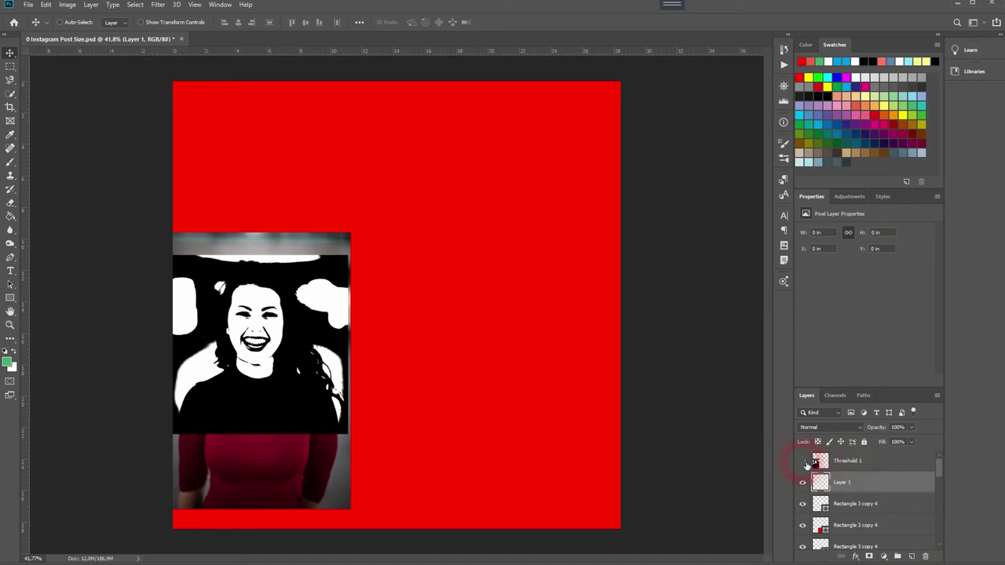
# - Fill Layer 1 with the recent blue swatch using the Paint Bucket, and show the portrait layer again
pyautogui.click(839, 62)
pyautogui.press('g')
pyautogui.click(340, 343)
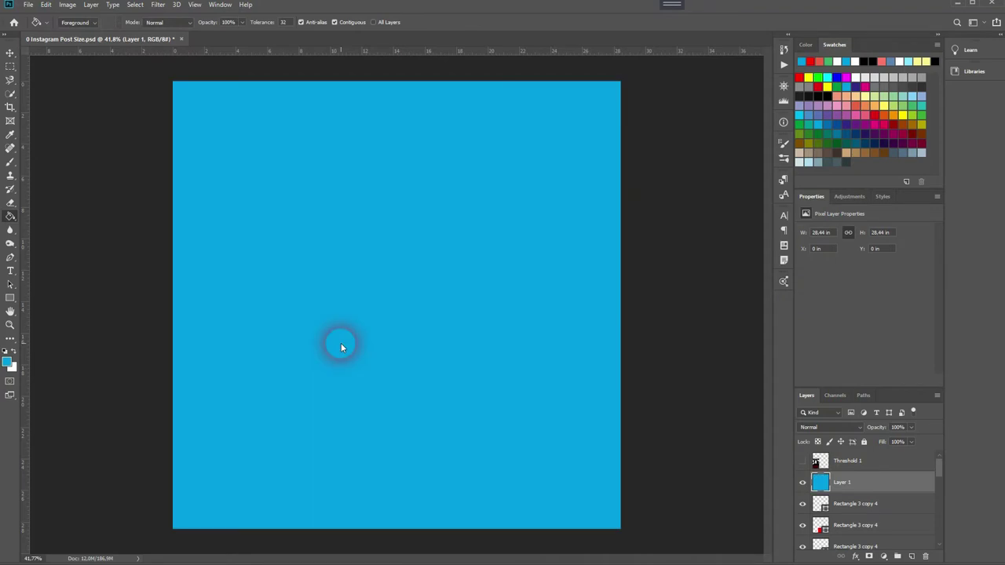
pyautogui.rightClick(10, 217)
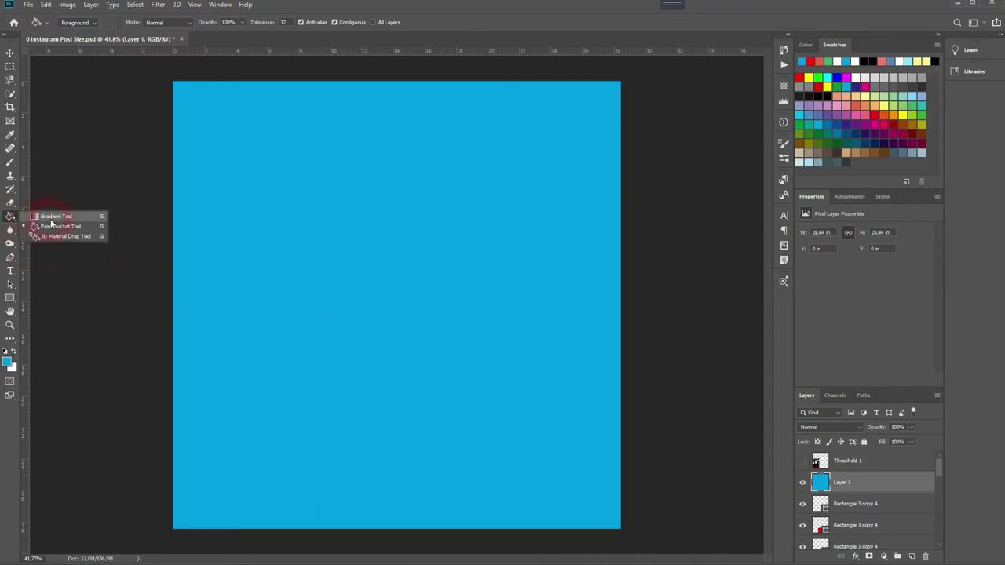
pyautogui.click(55, 227)
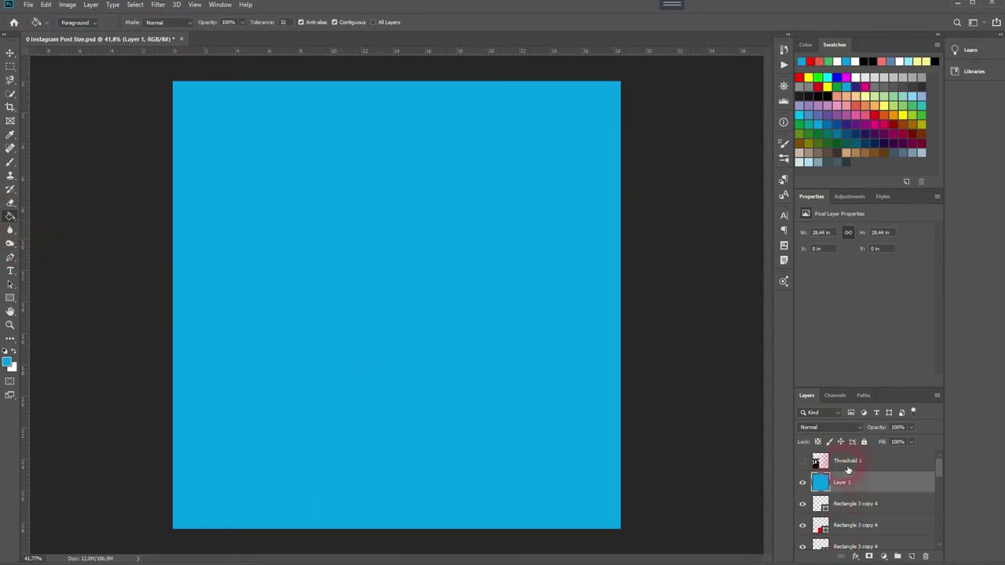
pyautogui.click(802, 460)
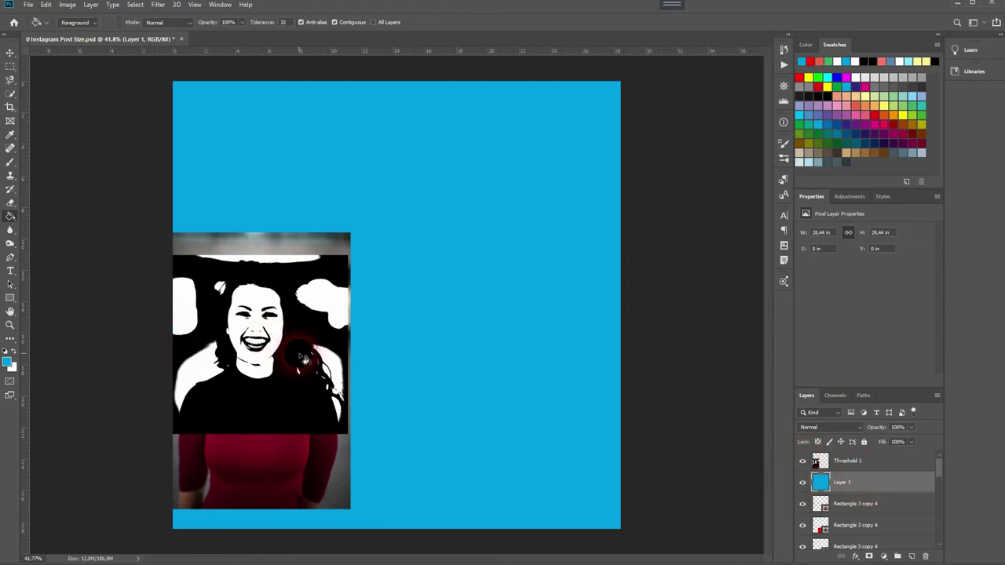
# - Move the Threshold 1 portrait into the canvas's upper-left corner, at about X -1.1 in and Y -1.87 in
pyautogui.click(10, 52)
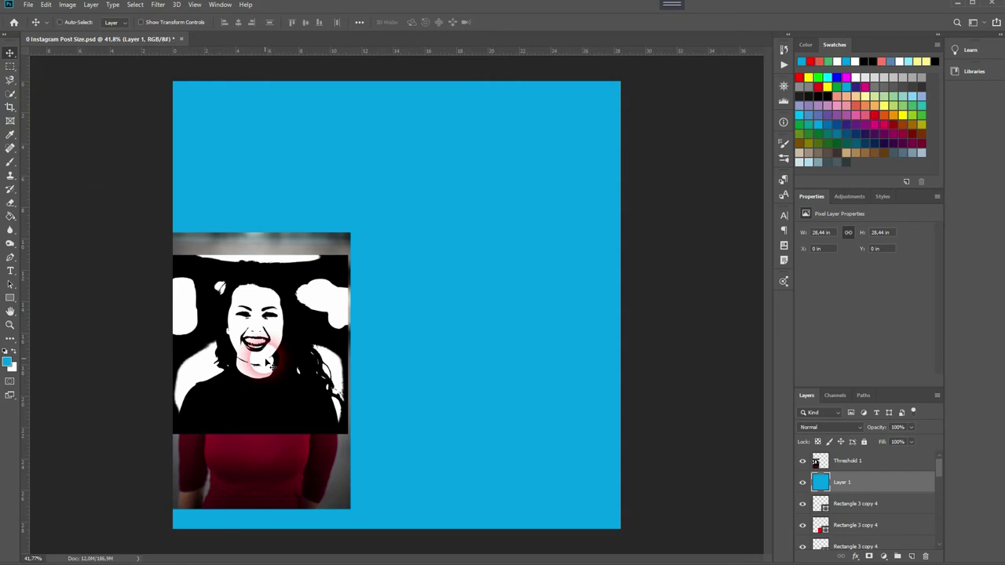
pyautogui.moveTo(266, 360); pyautogui.dragTo(263, 266)
pyautogui.hotkey('ctrl', 'z')
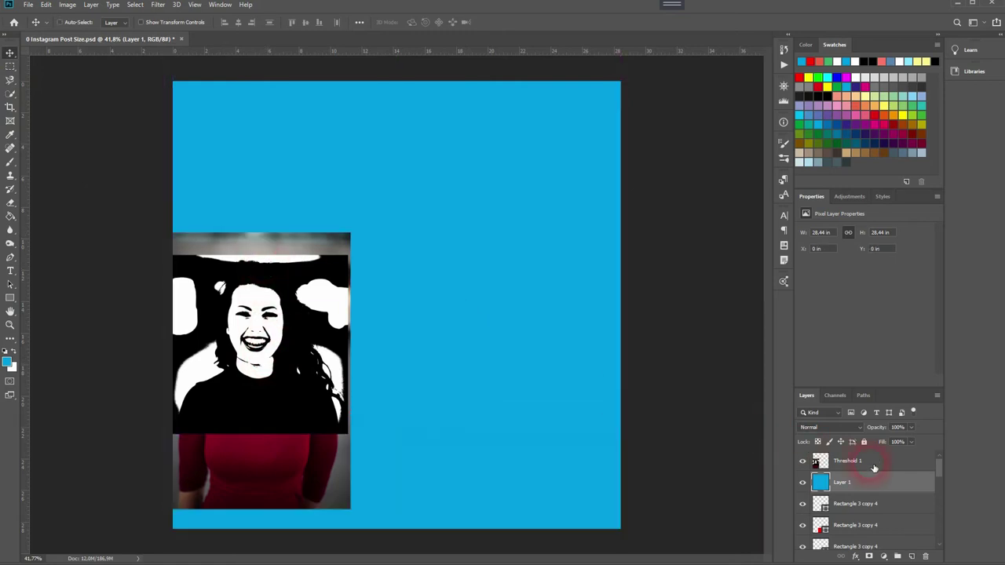
pyautogui.moveTo(279, 330); pyautogui.dragTo(264, 159)
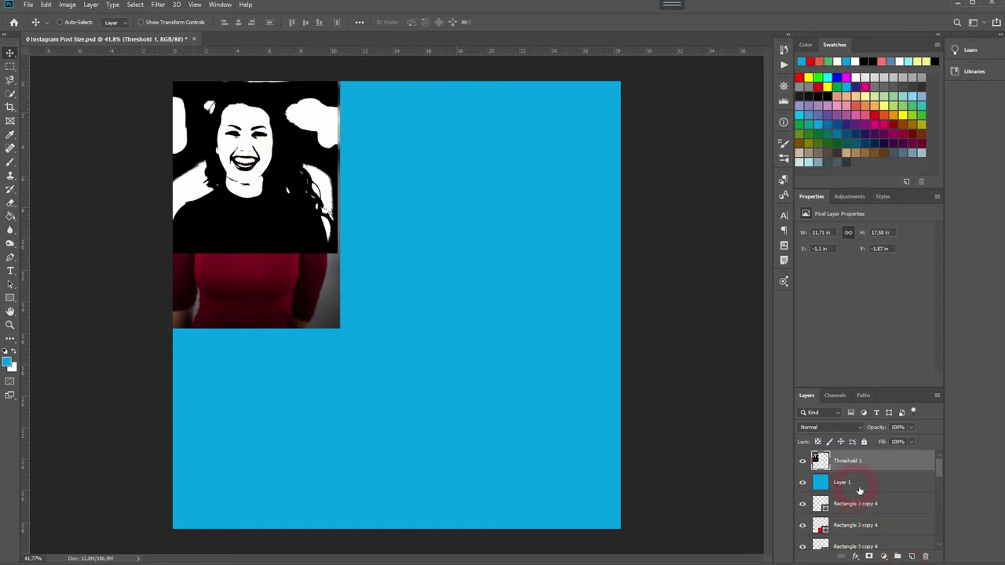
# - Set the Threshold 1 portrait layer's blend mode to Multiply
pyautogui.click(858, 433)
pyautogui.click(853, 428)
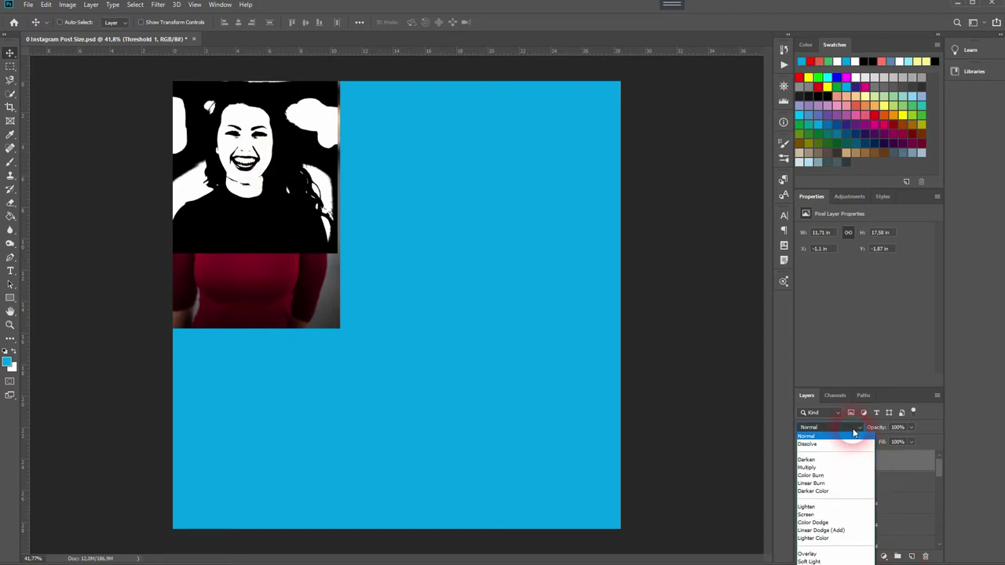
pyautogui.click(848, 470)
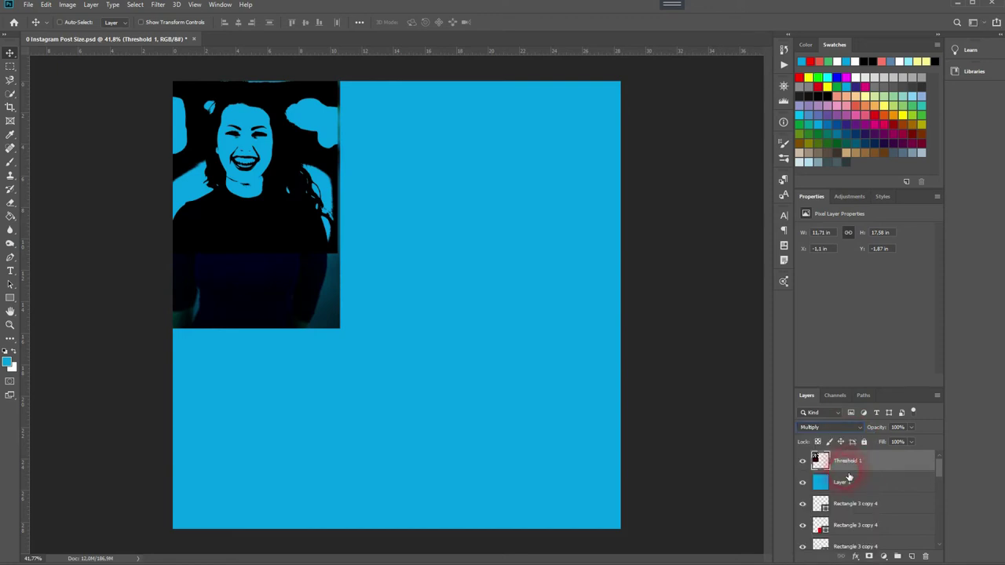
# - Merge the multiplied portrait with the blue Layer 1 into a single layer and check it by toggling its visibility
pyautogui.click(870, 486)
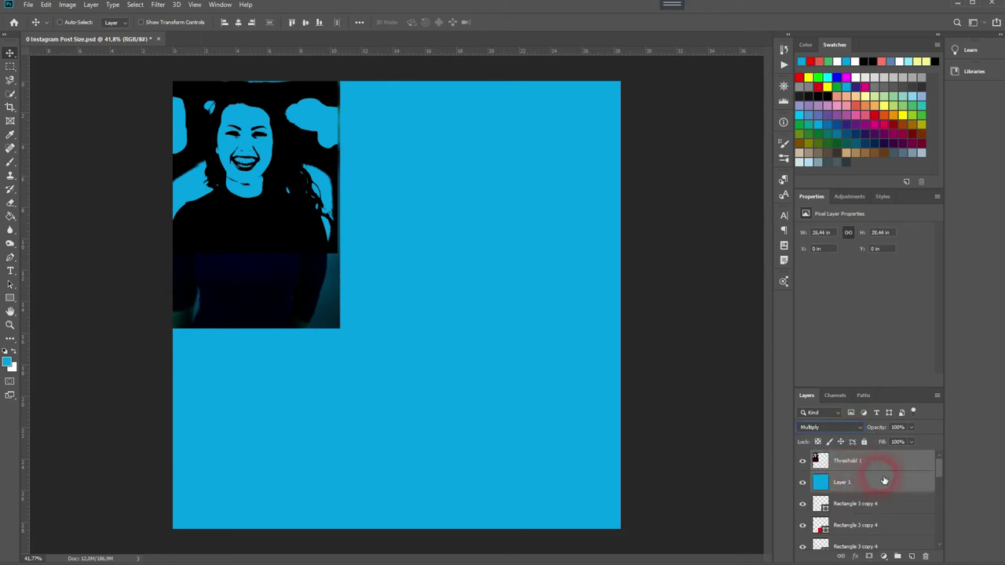
pyautogui.hotkey('ctrl', 'e')
pyautogui.click(856, 469)
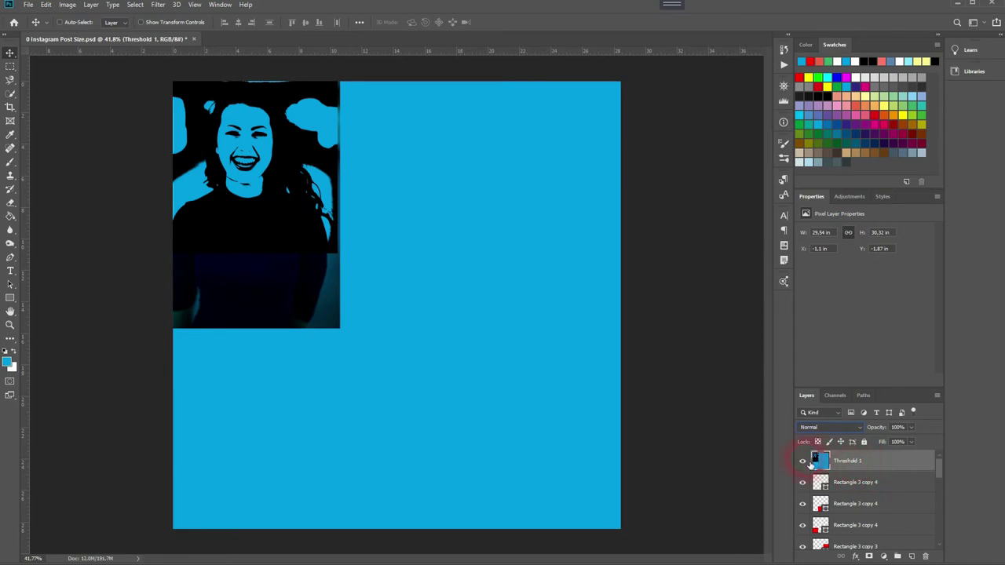
pyautogui.click(803, 461)
pyautogui.click(802, 461)
# - Move the merged blue portrait layer down the stack to directly above Rectangle 3
pyautogui.click(866, 472)
pyautogui.moveTo(870, 466); pyautogui.dragTo(881, 496)
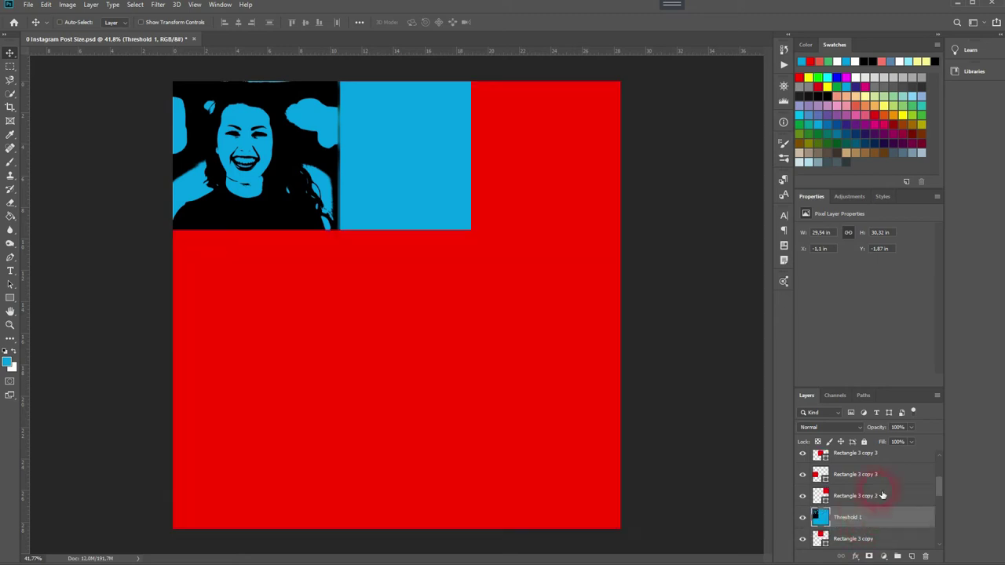
pyautogui.scroll(2, 878, 494)
pyautogui.moveTo(864, 461); pyautogui.dragTo(870, 488)
# - Clip the blue portrait to Rectangle 3 and shift it up inside the square to about Y -2.33 in
pyautogui.rightClick(868, 471)
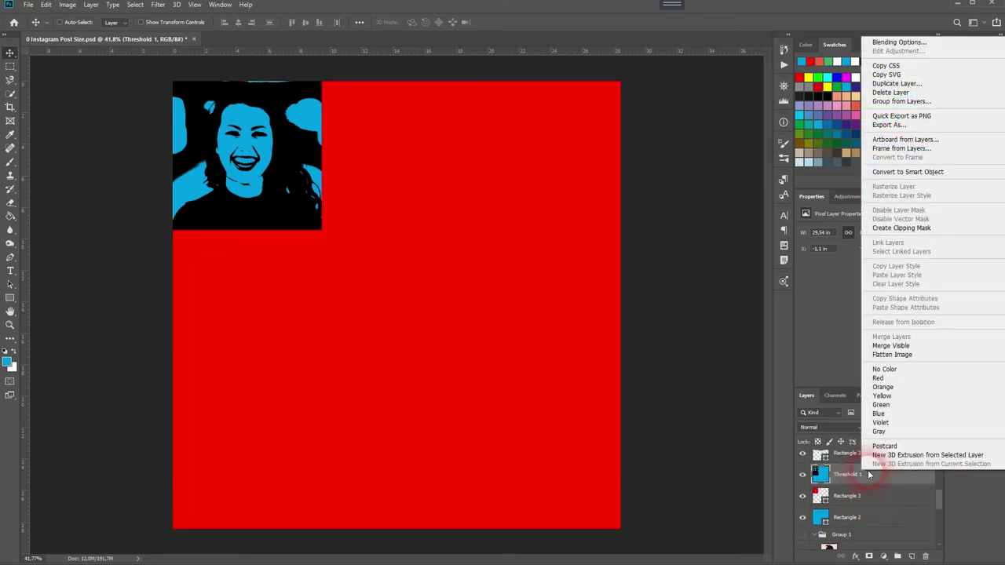
pyautogui.click(923, 229)
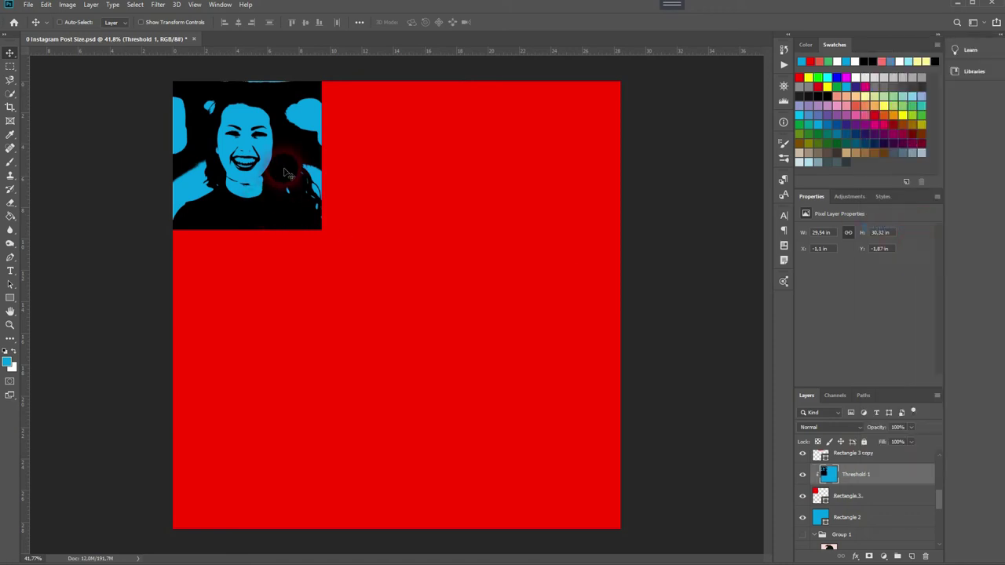
pyautogui.moveTo(284, 163); pyautogui.dragTo(280, 156)
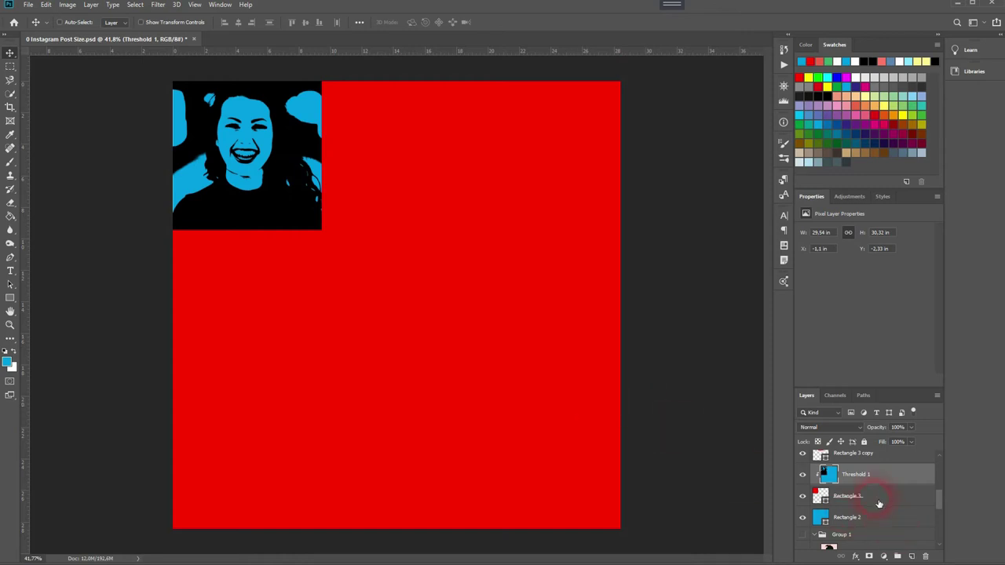
# - Move the photo of the woman in the denim jacket to the top of the stack and scale it to about 19 by 28.5 in
pyautogui.scroll(-2, 878, 503)
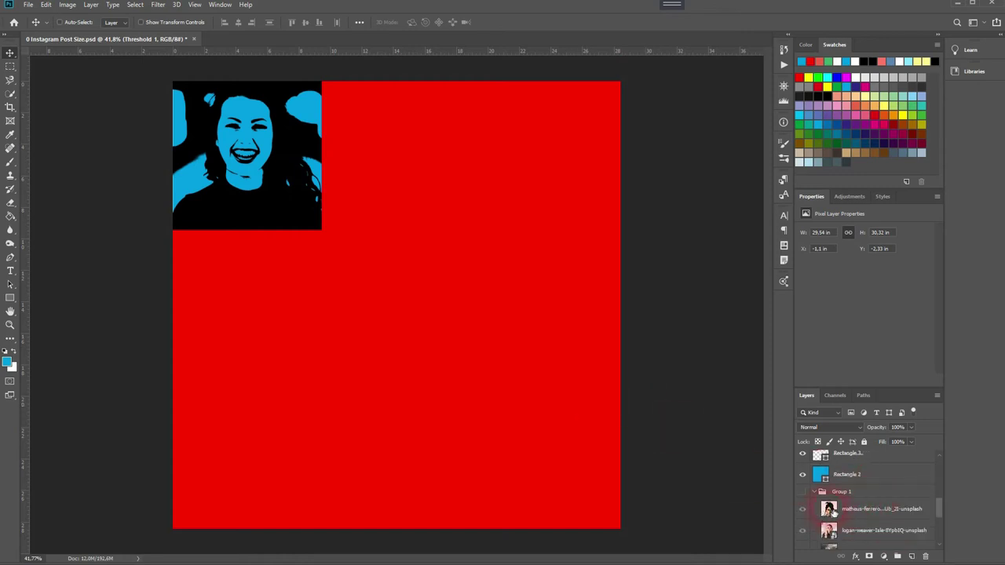
pyautogui.moveTo(861, 511); pyautogui.dragTo(861, 463)
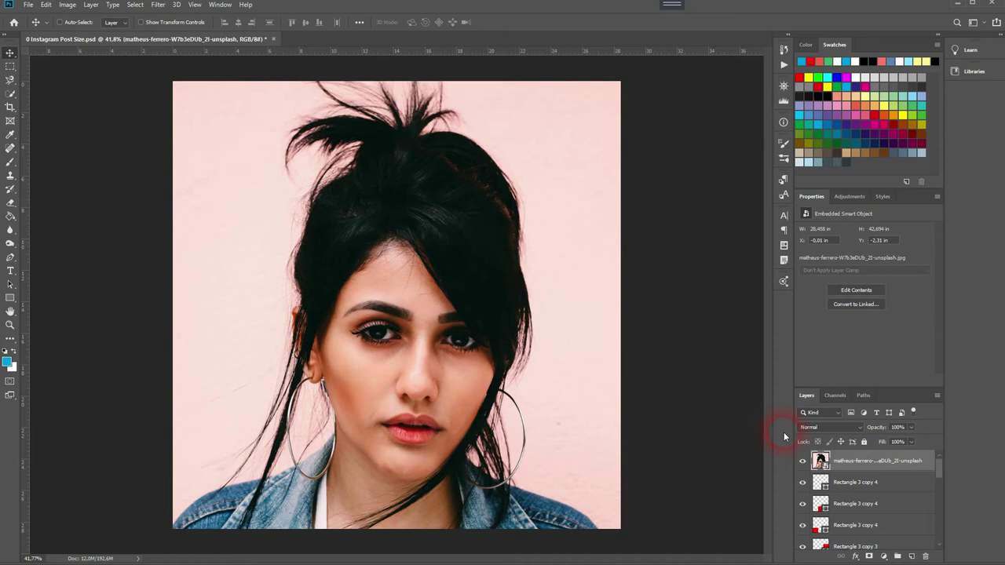
pyautogui.hotkey('ctrl', 't')
pyautogui.moveTo(619, 382); pyautogui.dragTo(471, 386)
pyautogui.moveTo(305, 426); pyautogui.dragTo(368, 308)
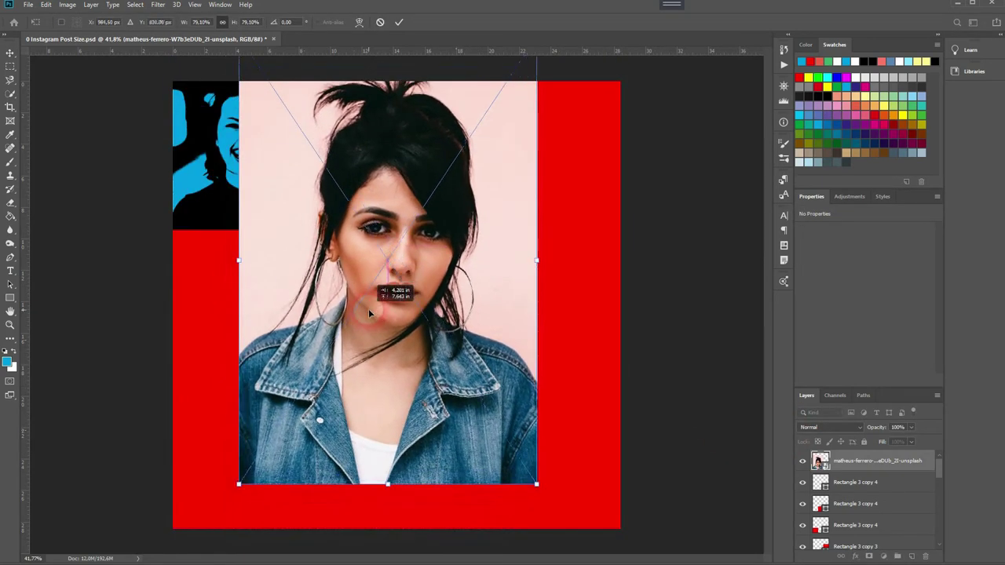
pyautogui.press('Return')
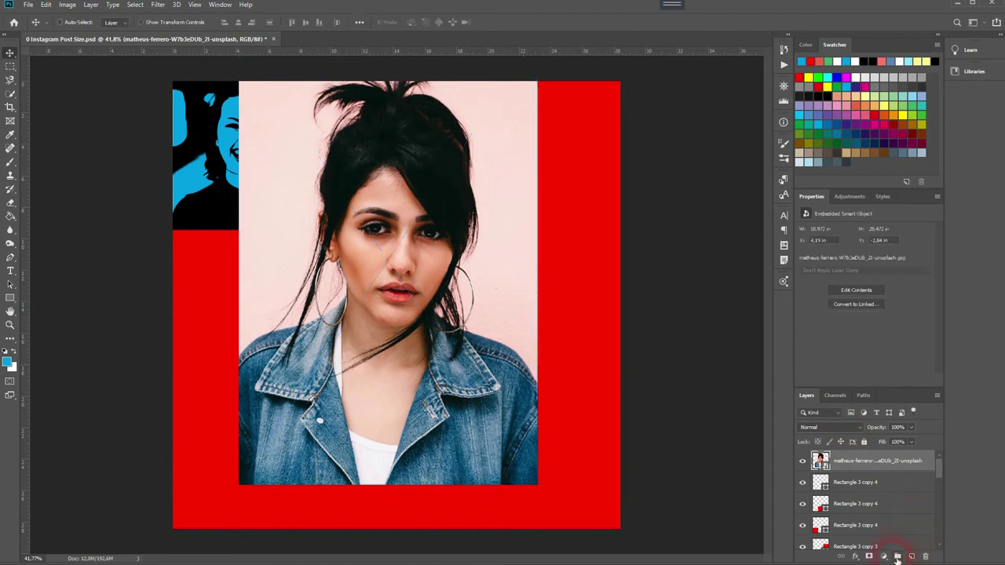
# - Add a Threshold adjustment layer at level 126 above the denim-jacket photo
pyautogui.click(884, 556)
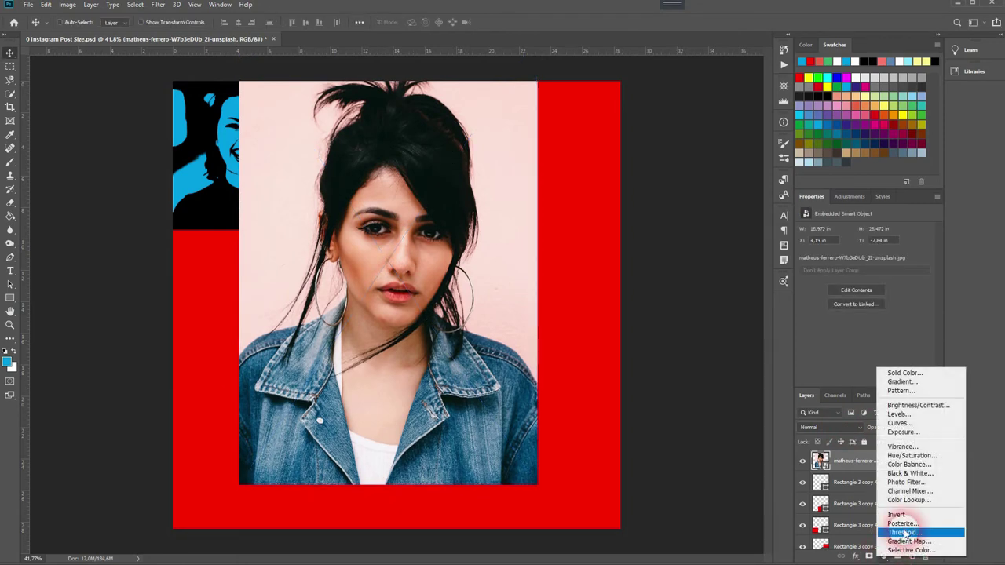
pyautogui.click(903, 533)
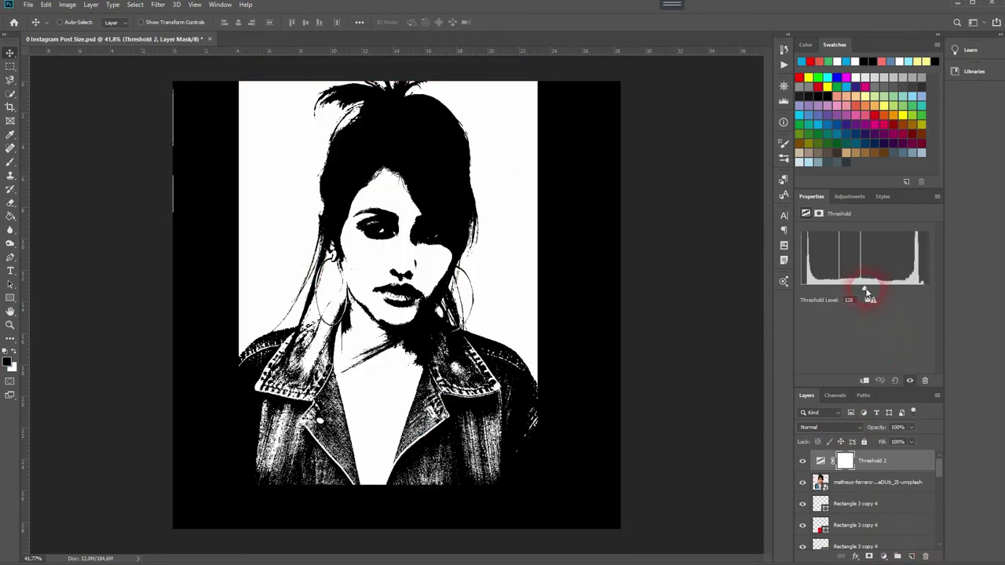
pyautogui.moveTo(866, 293); pyautogui.dragTo(865, 292)
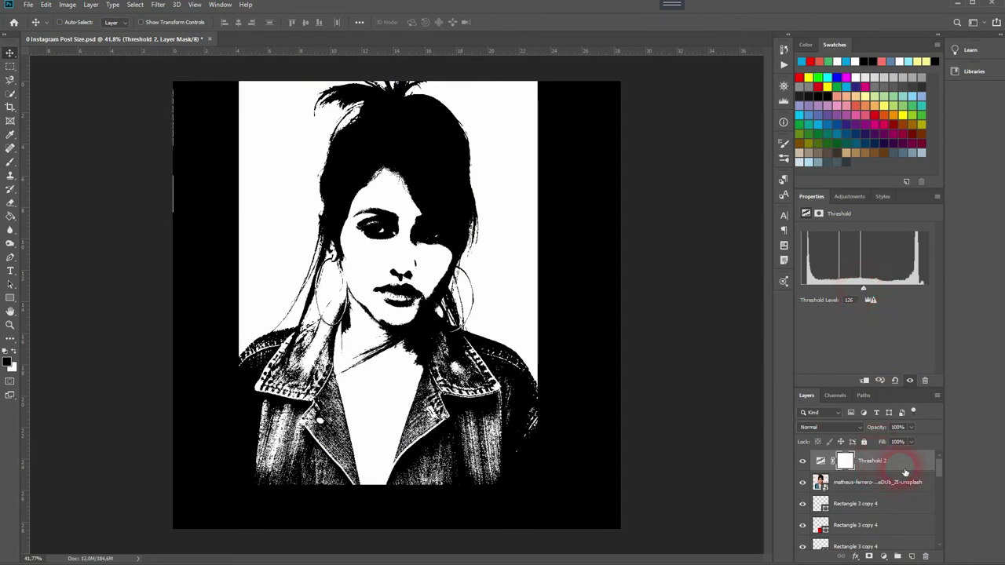
# - Merge the Threshold adjustment with the denim-jacket photo and add a new layer filled with green above it
pyautogui.click(870, 487)
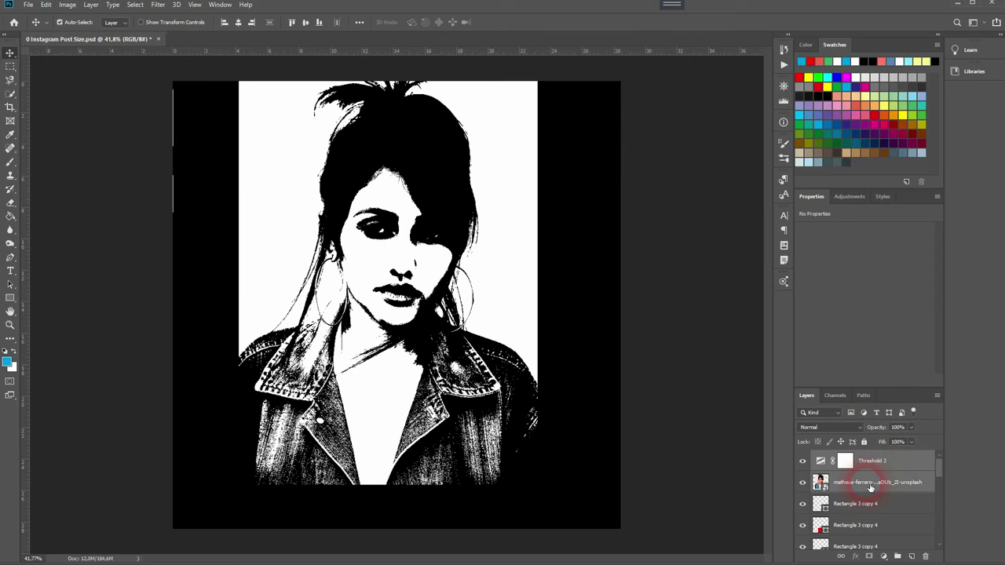
pyautogui.hotkey('ctrl', 'e')
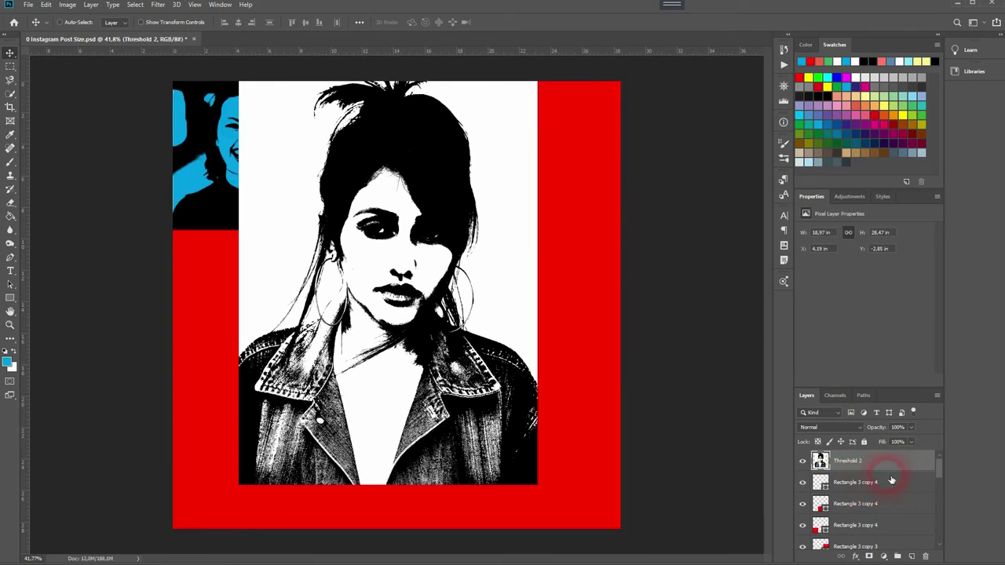
pyautogui.click(911, 557)
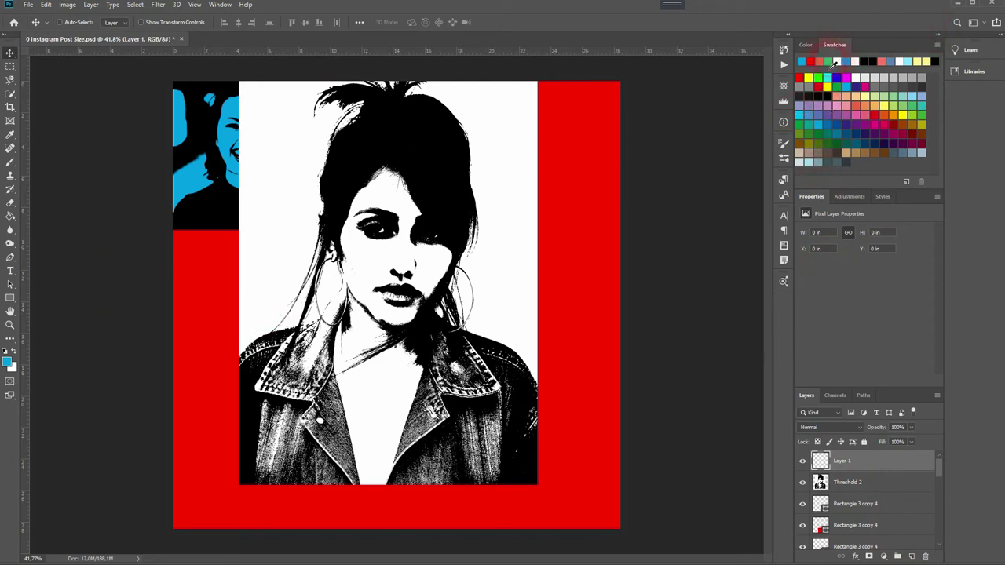
pyautogui.press('g')
pyautogui.click(478, 282)
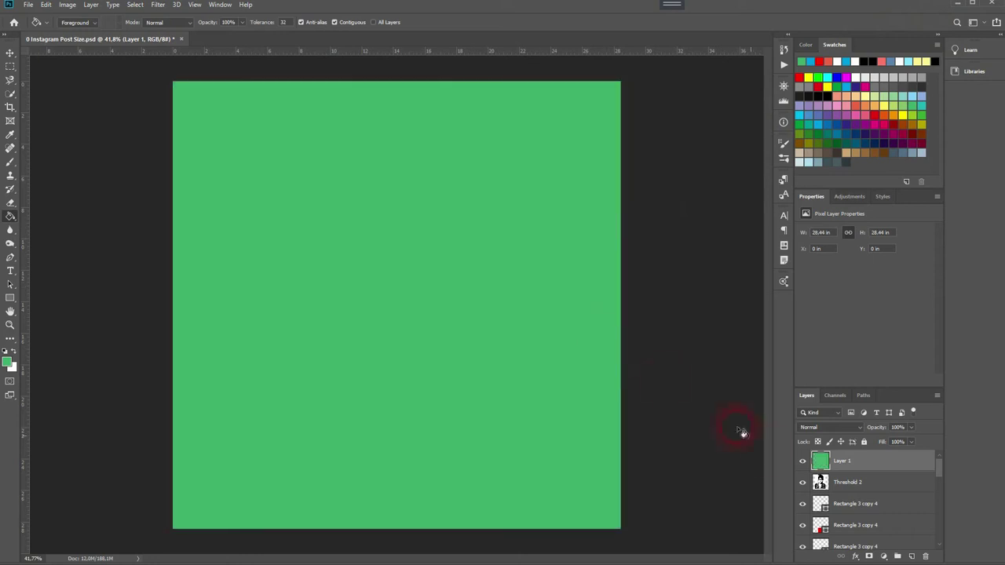
# - Place the portrait above the green layer with Multiply blending and merge the two layers
pyautogui.moveTo(856, 482); pyautogui.dragTo(867, 462)
pyautogui.click(841, 426)
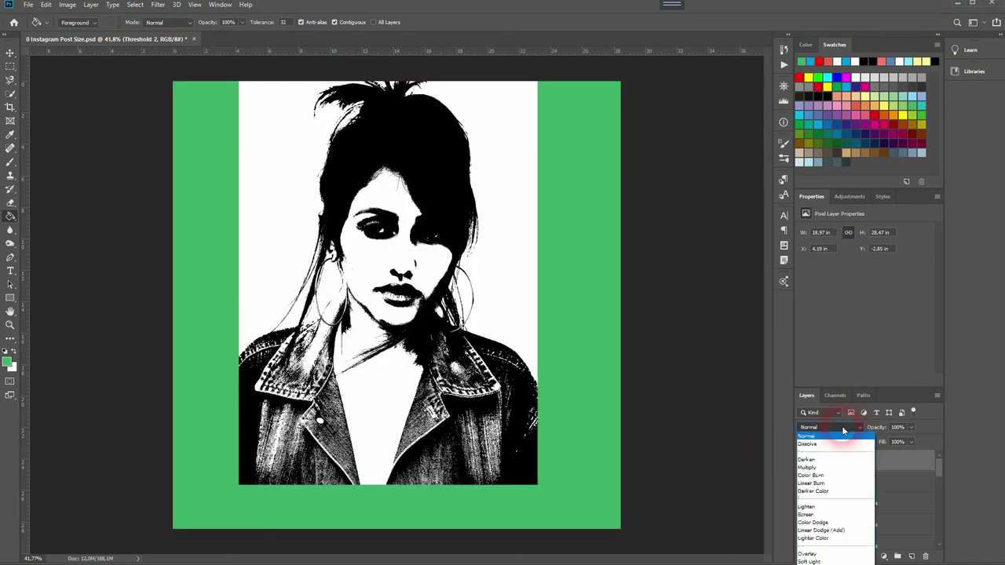
pyautogui.click(837, 469)
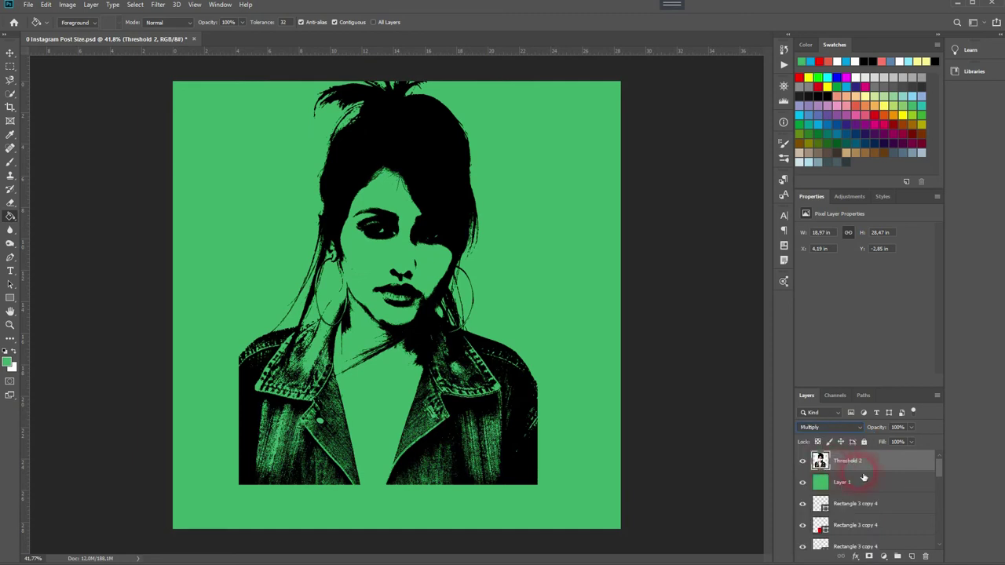
pyautogui.click(876, 485)
pyautogui.hotkey('ctrl', 'e')
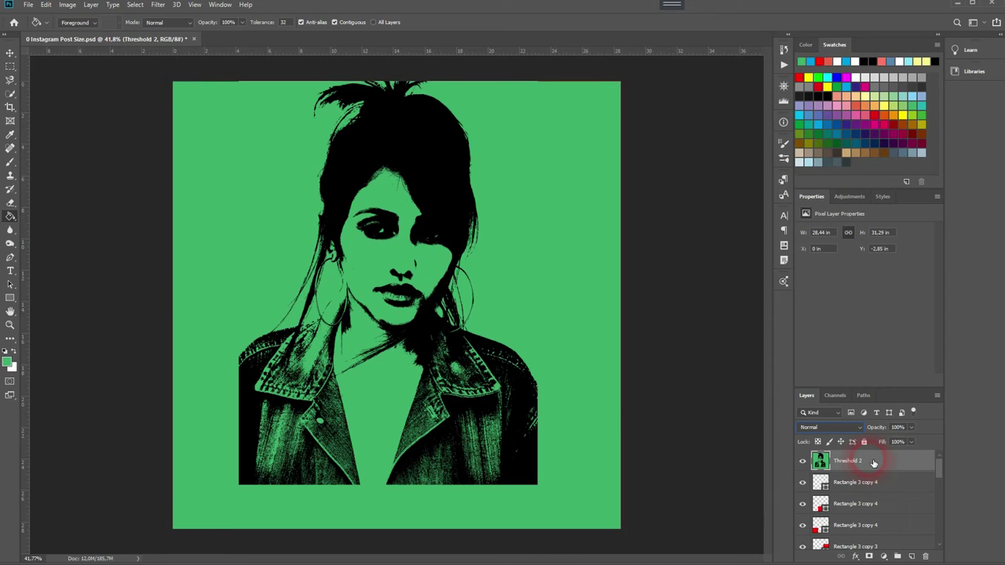
# - Try scaling the merged green portrait to about 66.6 percent, and undo both the scaling and the merge
pyautogui.hotkey('ctrl', 't')
pyautogui.moveTo(628, 274); pyautogui.dragTo(471, 284)
pyautogui.moveTo(329, 391); pyautogui.dragTo(438, 385)
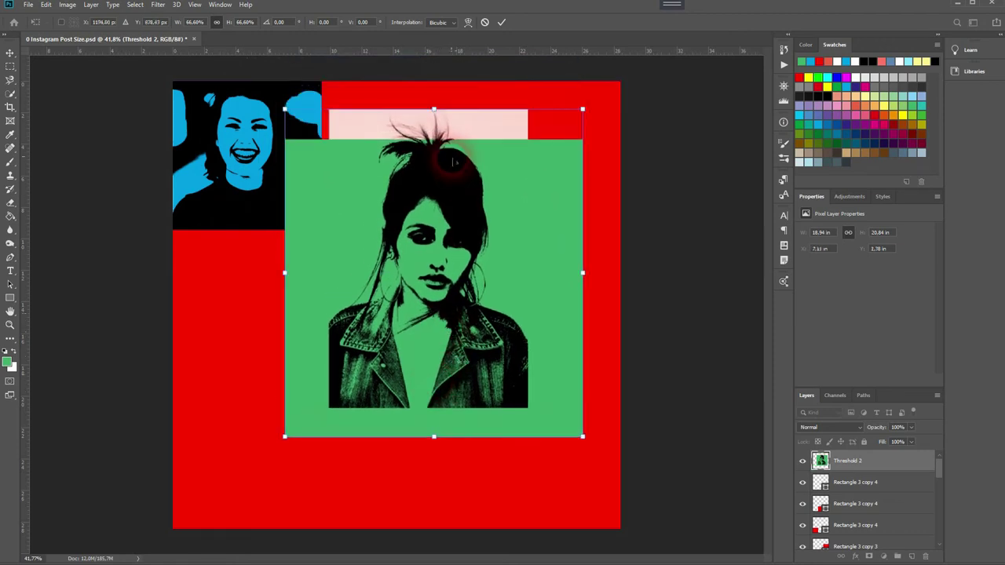
pyautogui.press('Return')
pyautogui.press('g')
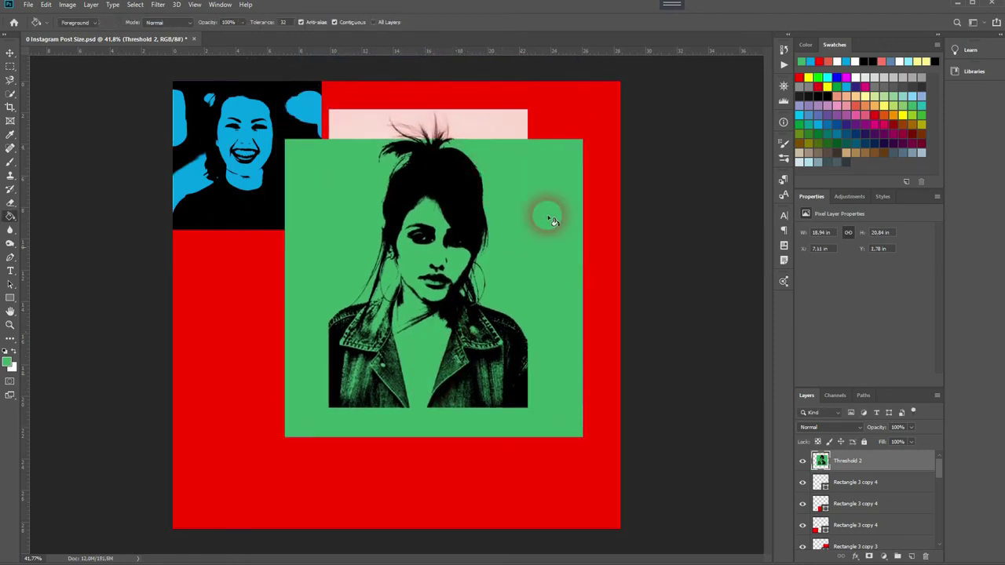
pyautogui.hotkey('ctrl', 'z')
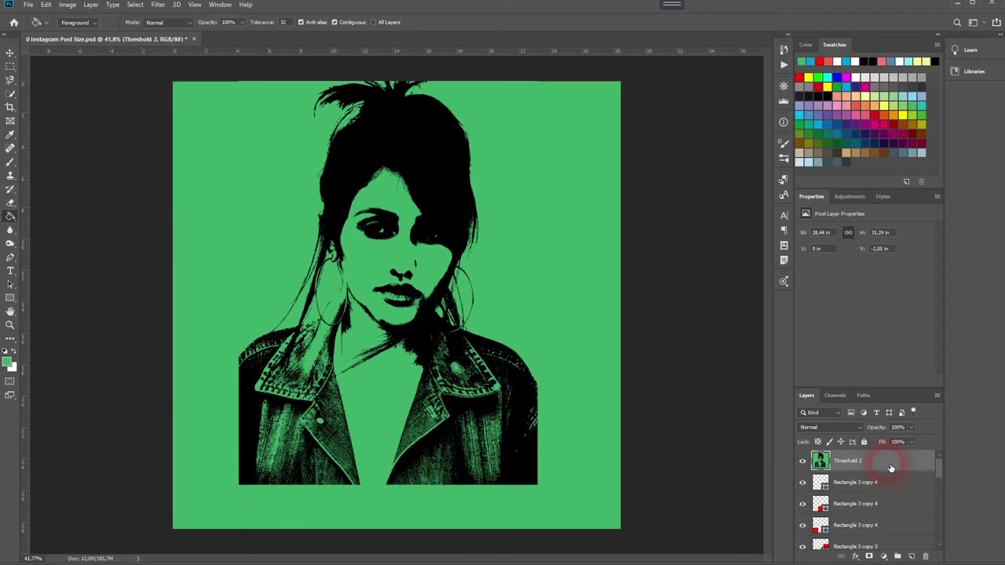
pyautogui.hotkey('ctrl', 'z')
# - Try moving the multiplied portrait down, and undo back to the denim-jacket photo with its separate Threshold adjustment
pyautogui.click(425, 332)
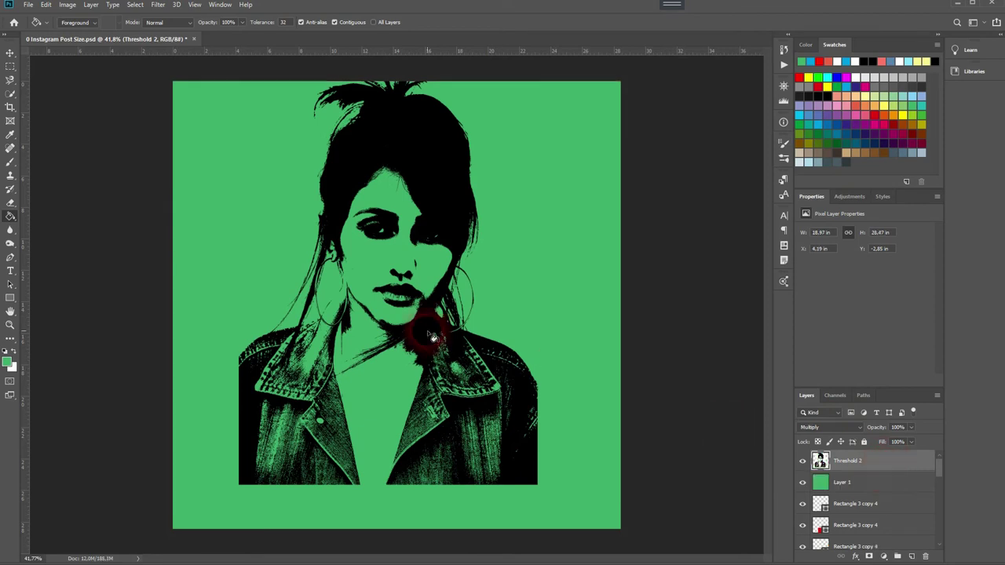
pyautogui.hotkey('ctrl', 't')
pyautogui.moveTo(396, 263); pyautogui.dragTo(414, 315)
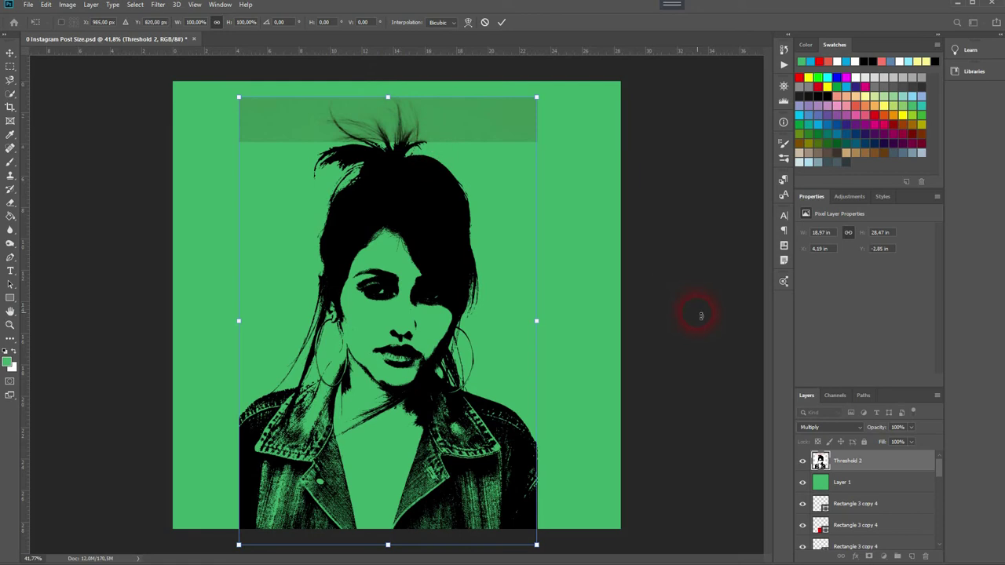
pyautogui.hotkey('ctrl', 'z')
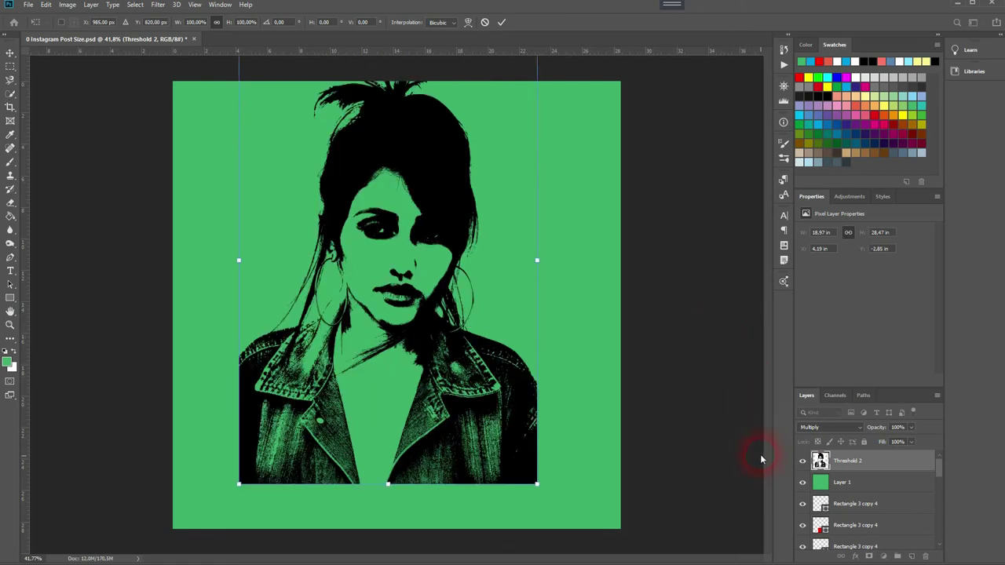
pyautogui.press('Return')
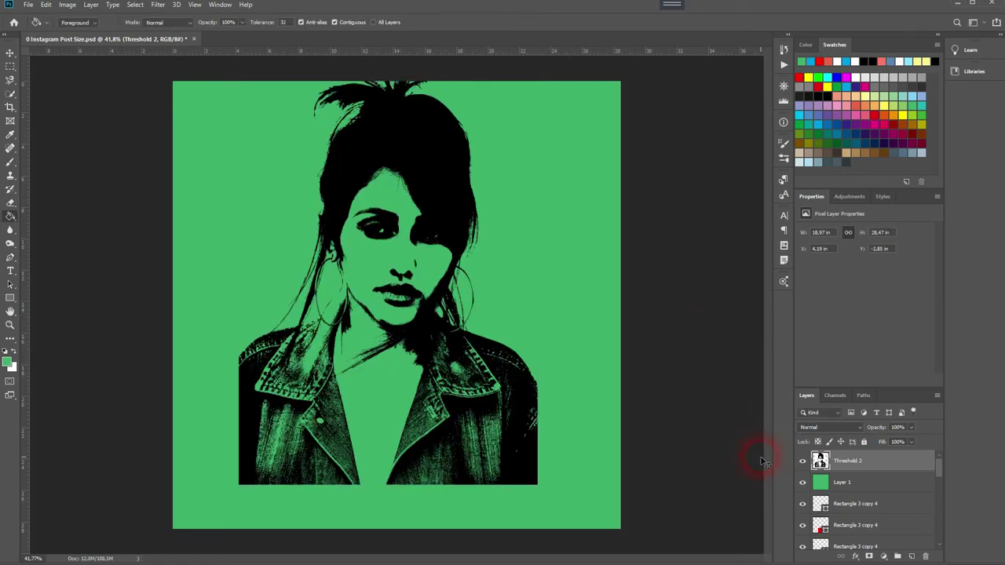
pyautogui.hotkey('ctrl', 'z')
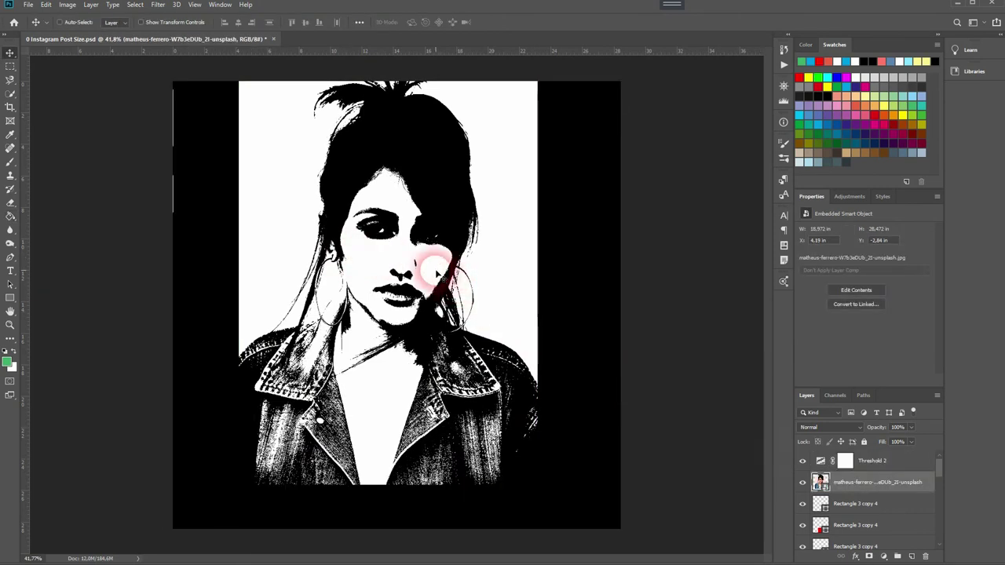
# - Shift the denim-jacket photo down to about Y -1.08 in and merge it with the Threshold adjustment
pyautogui.moveTo(426, 265); pyautogui.dragTo(437, 292)
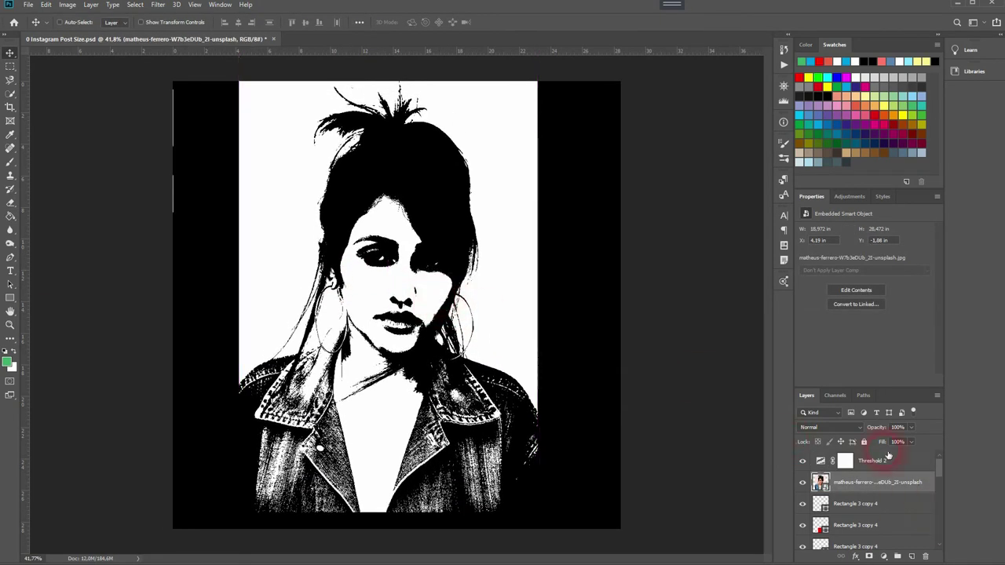
pyautogui.click(889, 463)
pyautogui.hotkey('ctrl', 'e')
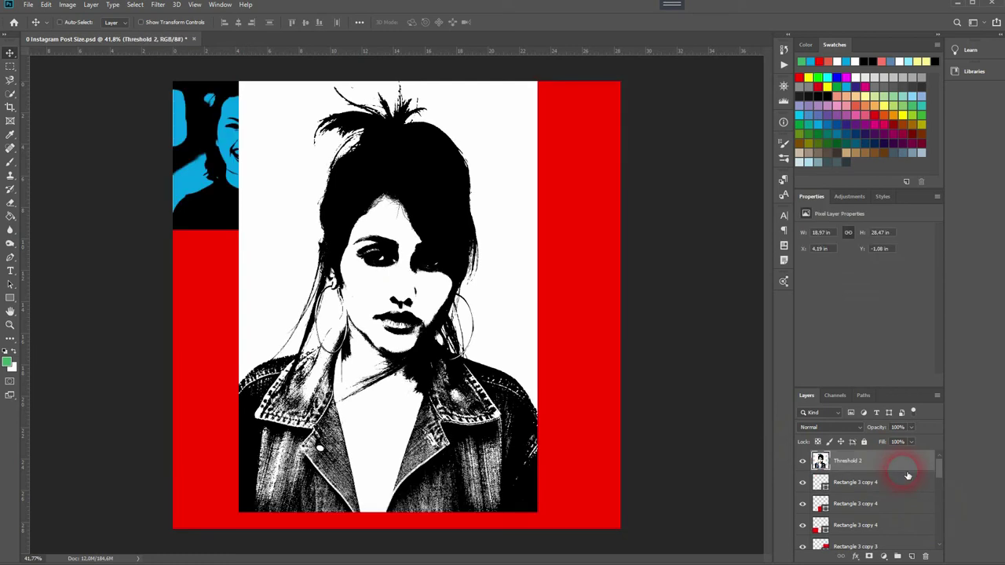
# - Add a new layer above the thresholded denim-jacket portrait and fill it with green
pyautogui.click(913, 556)
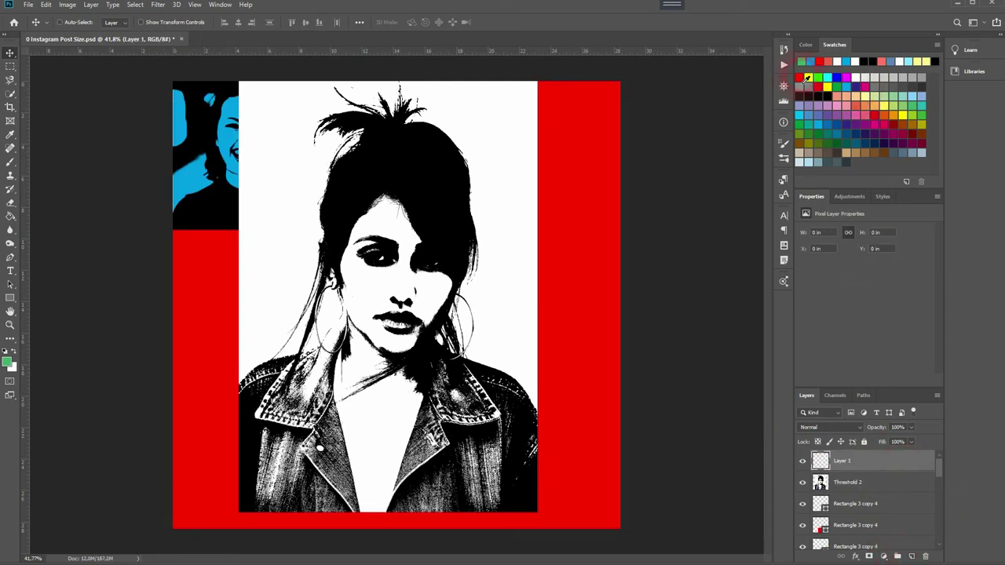
pyautogui.press('g')
pyautogui.click(543, 233)
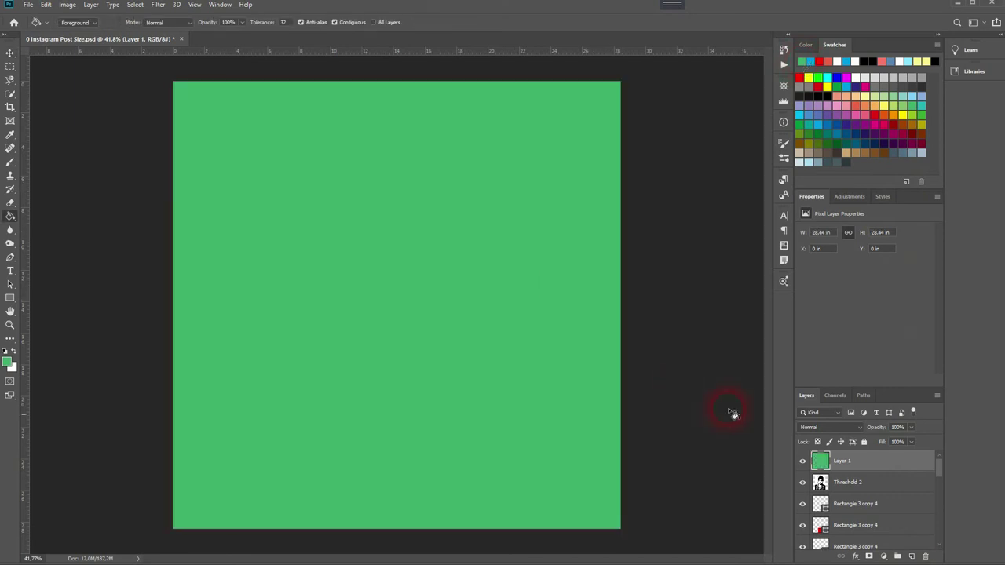
# - Multiply the denim-jacket portrait over the green layer and merge both into a single layer
pyautogui.moveTo(866, 484); pyautogui.dragTo(862, 454)
pyautogui.click(845, 427)
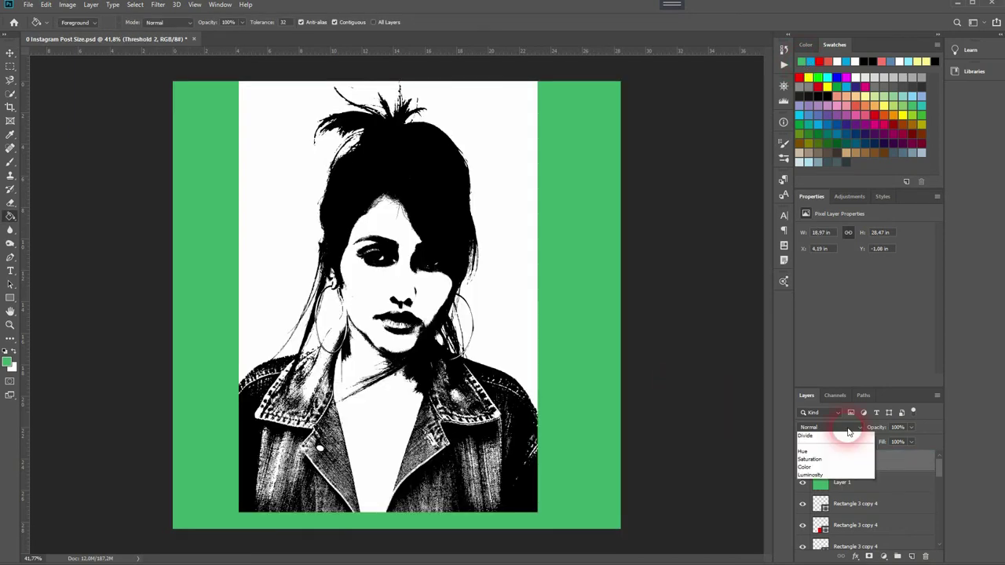
pyautogui.click(844, 467)
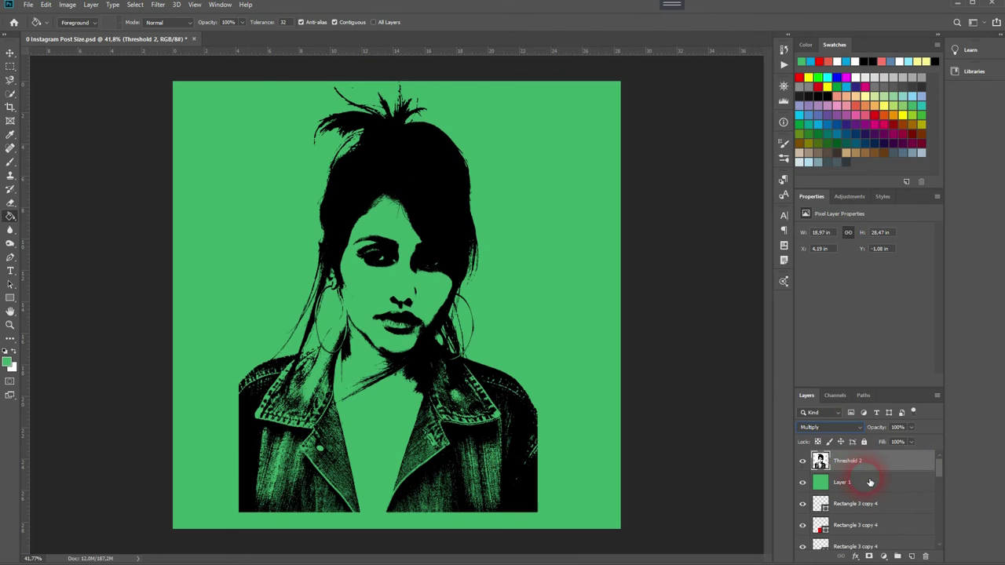
pyautogui.keyDown('shift'); pyautogui.click(870, 483); pyautogui.keyUp('shift')
pyautogui.hotkey('ctrl', 'e')
# - Scale the green portrait to about 12.79 by 13.27 in and place it over the grid's top middle square
pyautogui.scroll(-8, 492, 305)
pyautogui.hotkey('ctrl', 't')
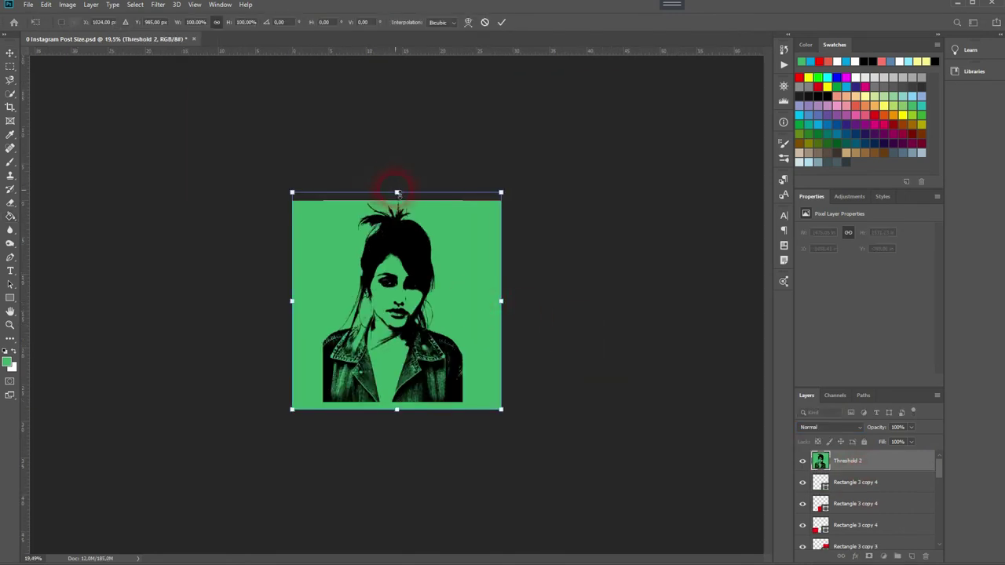
pyautogui.moveTo(398, 193); pyautogui.dragTo(405, 320)
pyautogui.moveTo(405, 358); pyautogui.dragTo(397, 196)
pyautogui.hotkey('ctrl', '+')
pyautogui.moveTo(316, 156); pyautogui.dragTo(294, 162)
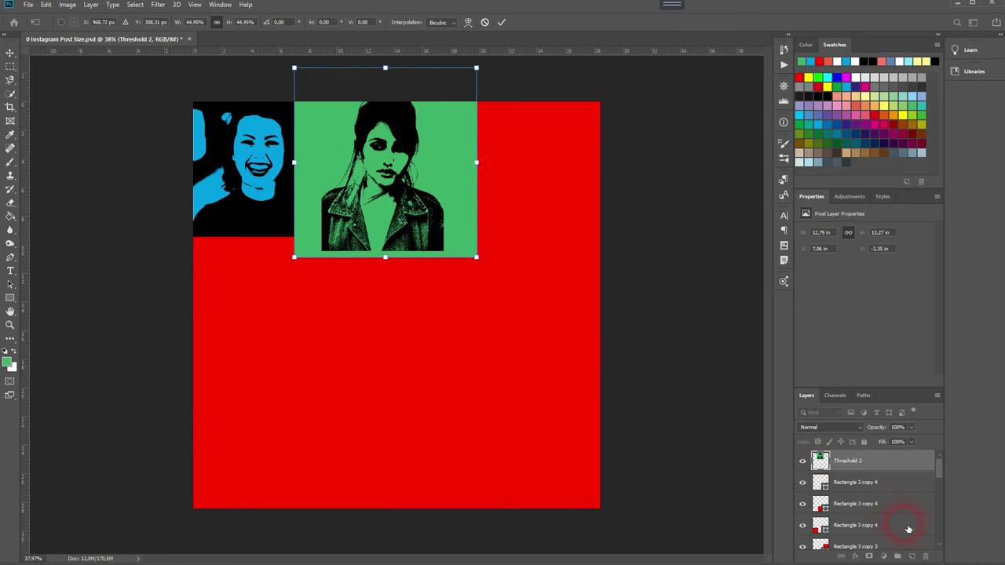
pyautogui.press('Return')
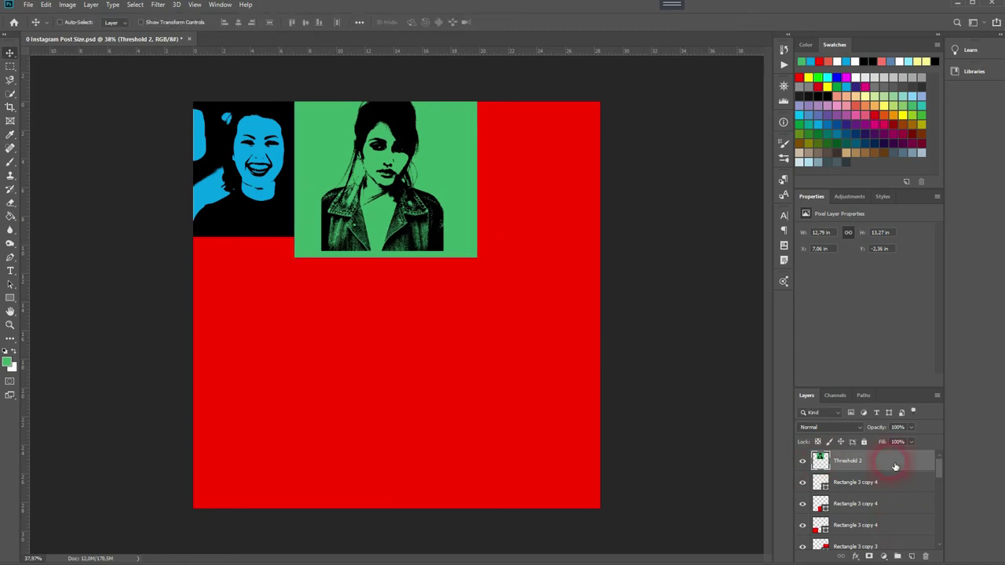
# - Move the green portrait layer directly above Rectangle 3 copy and clip it to that square
pyautogui.moveTo(895, 467); pyautogui.dragTo(876, 493)
pyautogui.rightClick(872, 487)
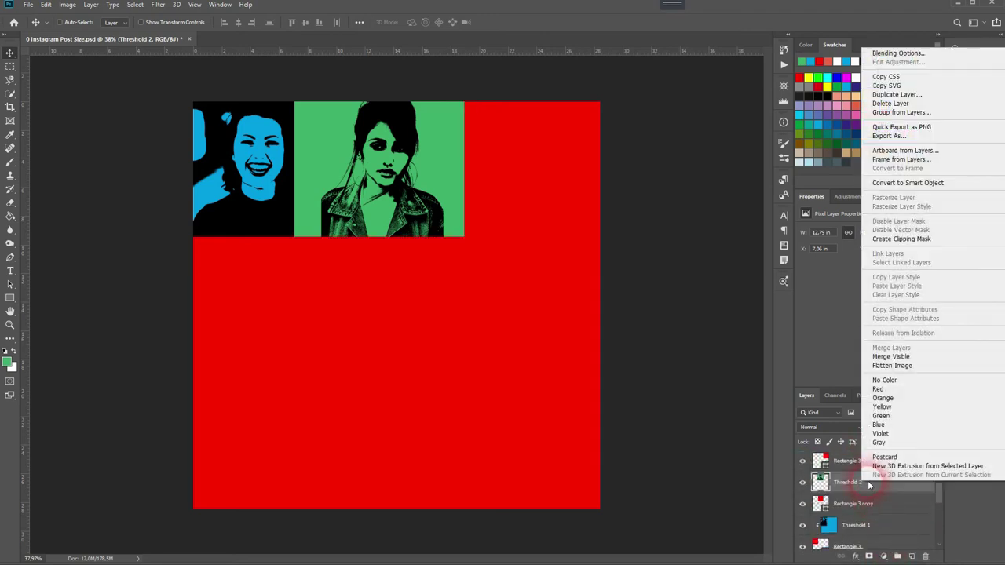
pyautogui.click(919, 239)
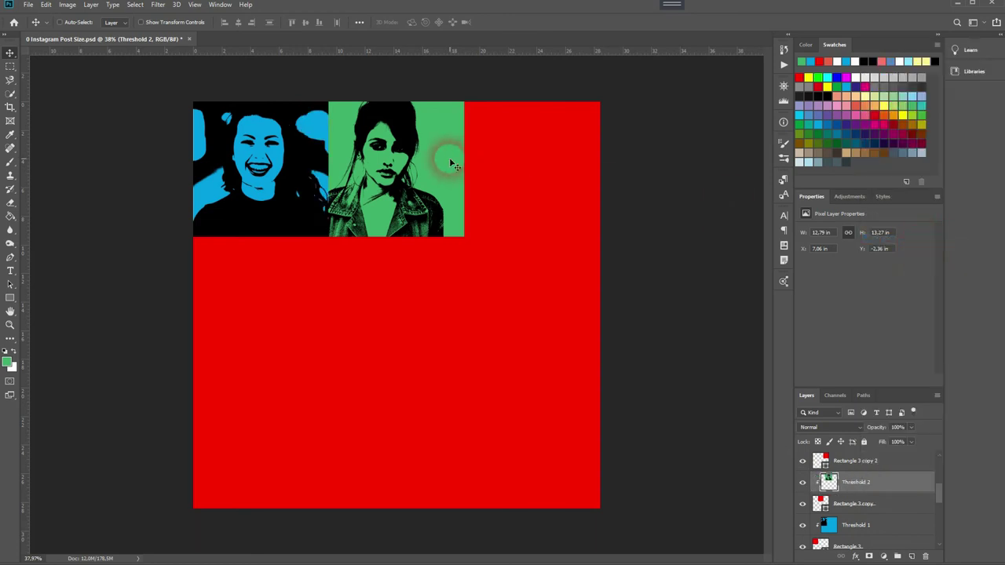
# - Shift the clipped green portrait down inside its square and enlarge it to about 14.9 in wide
pyautogui.moveTo(393, 164)
pyautogui.mouseDown()
pyautogui.moveTo(397, 174)
pyautogui.moveTo(397, 135)
pyautogui.moveTo(400, 182)
pyautogui.mouseUp()
pyautogui.hotkey('ctrl', 't')
pyautogui.moveTo(480, 190); pyautogui.dragTo(509, 194)
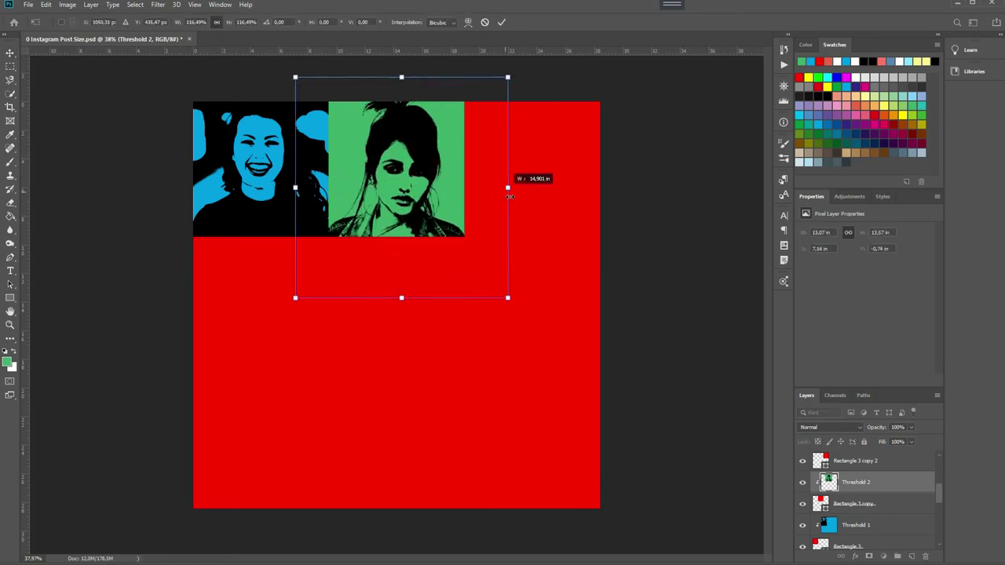
pyautogui.press('Return')
# - Bring the photo of the long-haired blonde woman to the top of the stack and add a Threshold adjustment above it
pyautogui.scroll(-3, 890, 511)
pyautogui.moveTo(872, 518); pyautogui.dragTo(864, 494)
pyautogui.click(814, 521)
pyautogui.hotkey('ctrl', 'shift', ']')
pyautogui.click(884, 556)
pyautogui.click(921, 537)
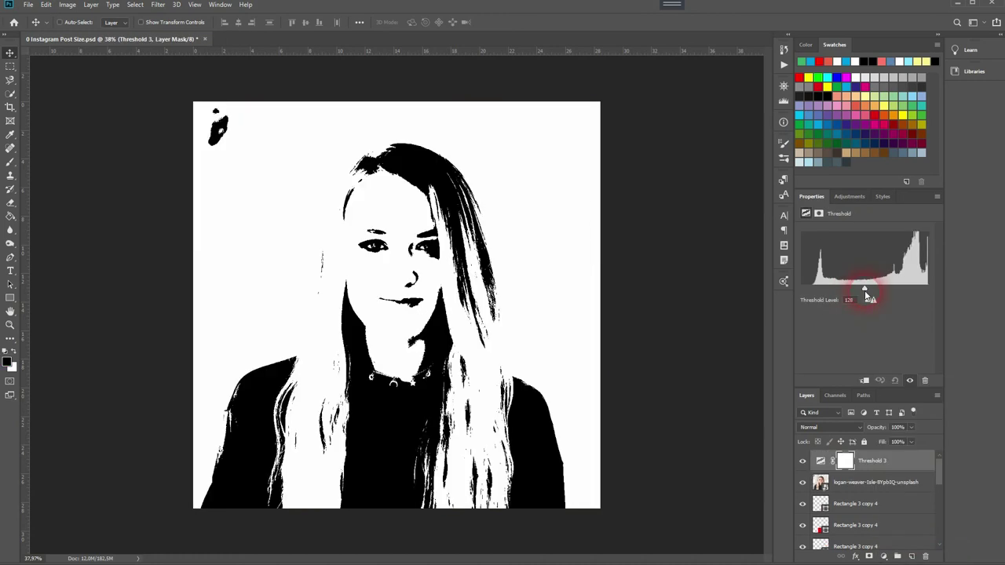
# - Rasterize the blonde woman's photo and paint over the dark speck in its upper-left corner with white
pyautogui.click(871, 482)
pyautogui.press('b')
pyautogui.press('d')
pyautogui.press('x')
pyautogui.click(66, 22)
pyautogui.click(218, 126)
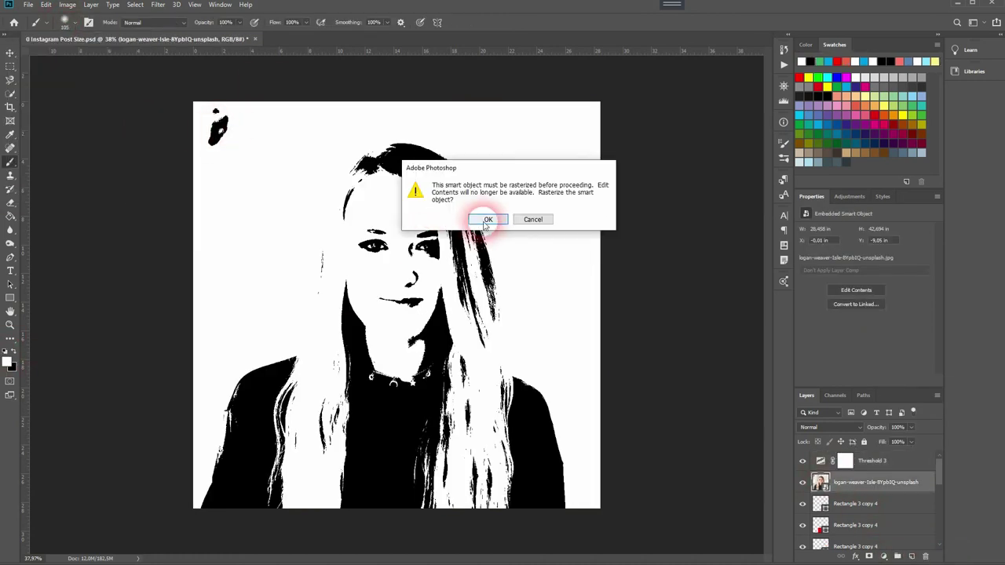
pyautogui.click(486, 222)
pyautogui.moveTo(218, 137); pyautogui.dragTo(214, 110)
# - Merge the cleaned-up photo of the blonde woman with its Threshold adjustment
pyautogui.press('v')
pyautogui.keyDown('shift'); pyautogui.click(897, 465); pyautogui.keyUp('shift')
pyautogui.hotkey('ctrl', 'e')
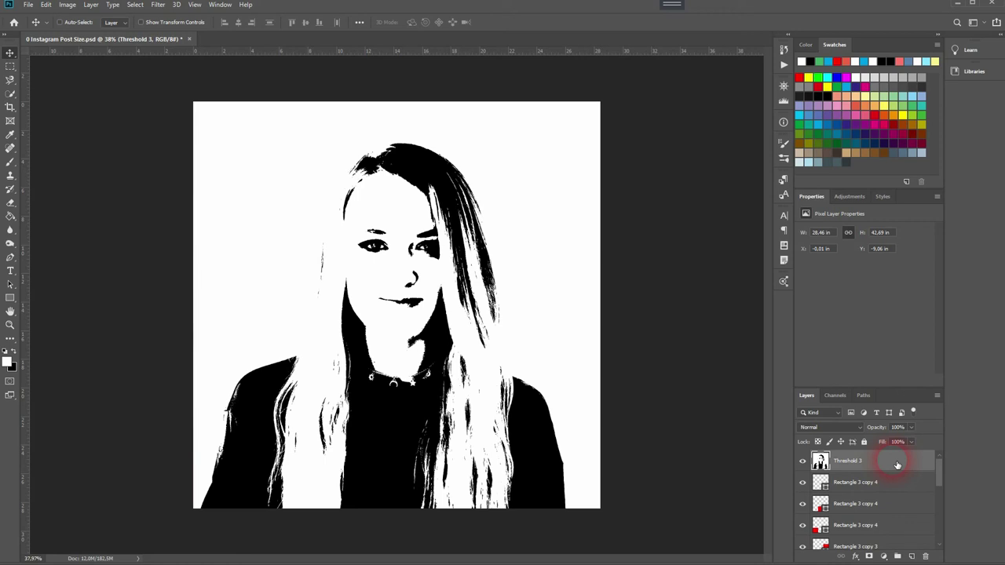
# - Put a new pale-yellow filled layer beneath the blonde woman's portrait and set the portrait to Multiply
pyautogui.click(911, 555)
pyautogui.click(866, 95)
pyautogui.press('g')
pyautogui.moveTo(885, 461); pyautogui.dragTo(884, 490)
# - Merge the blonde woman's portrait with its pale-yellow layer and fit it to the top-right square, restacking it directly above that square's layer
pyautogui.keyDown('shift'); pyautogui.click(875, 482); pyautogui.keyUp('shift')
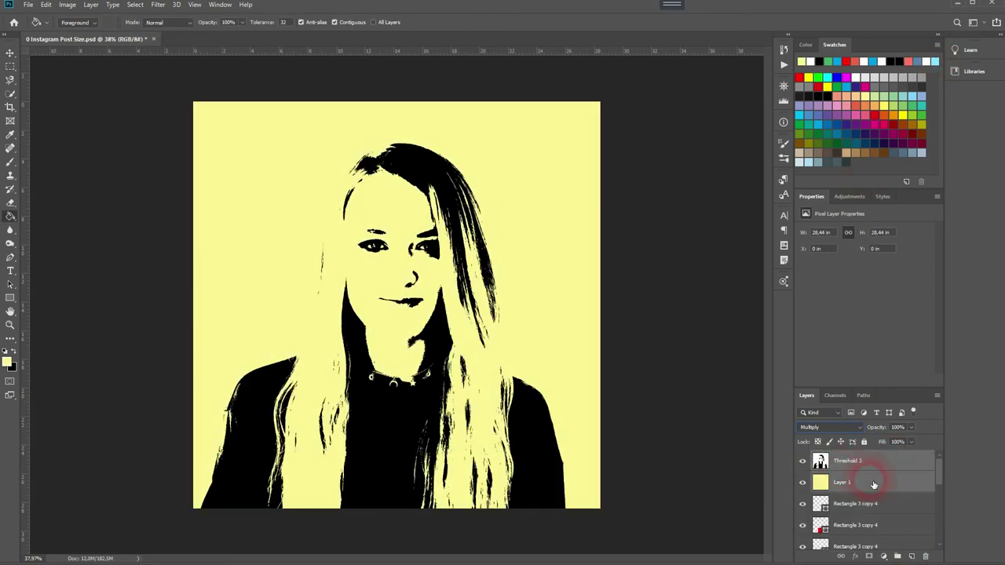
pyautogui.hotkey('ctrl', 'e')
pyautogui.hotkey('ctrl', 't')
pyautogui.moveTo(600, 300); pyautogui.dragTo(522, 300)
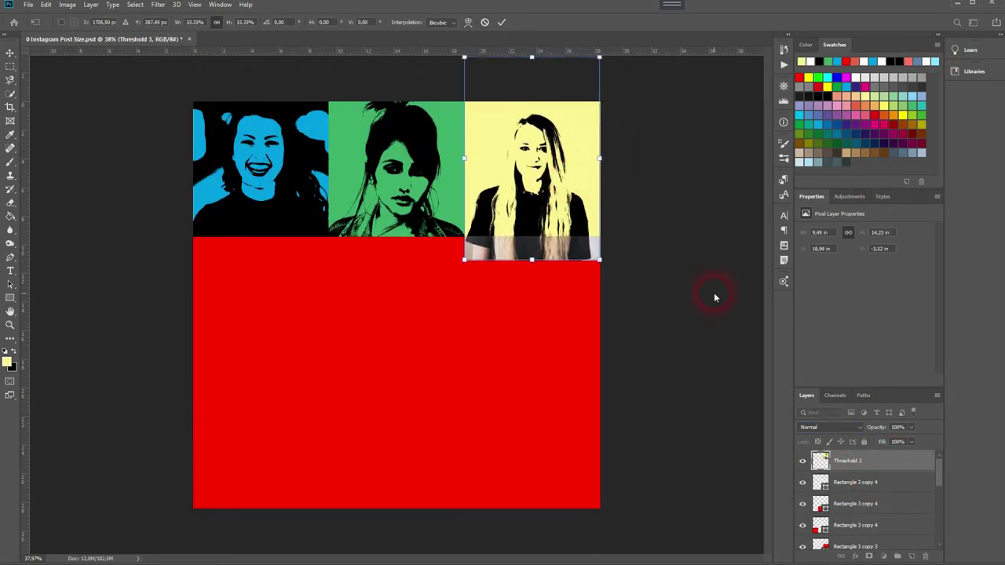
pyautogui.press('Return')
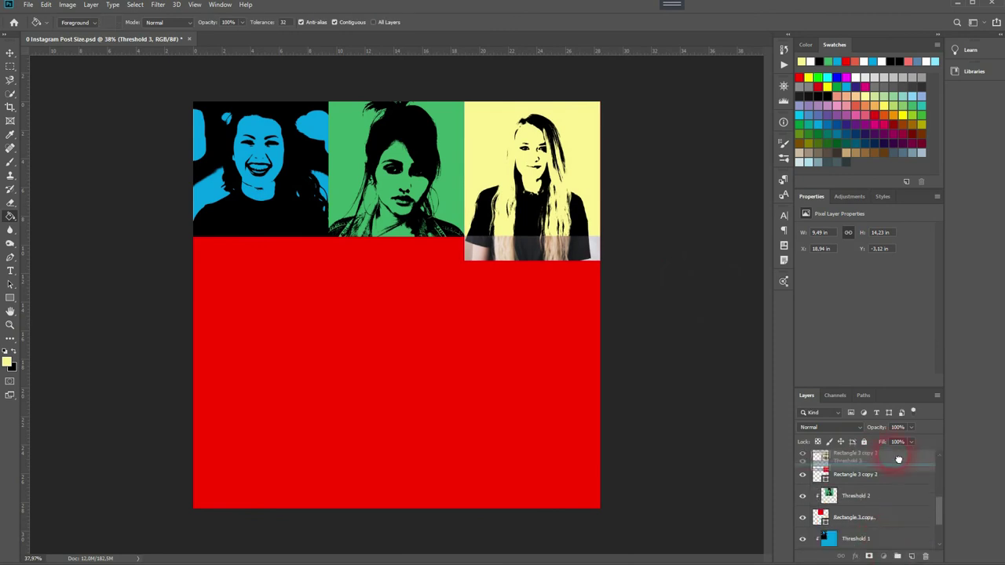
pyautogui.moveTo(856, 503); pyautogui.dragTo(871, 527)
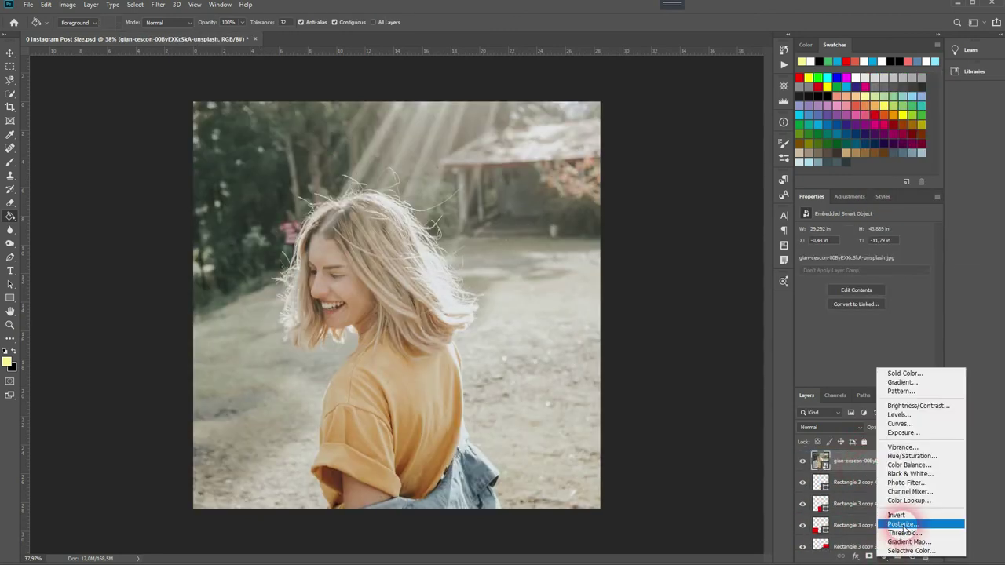
# - Threshold the photo of the laughing woman in the orange shirt and back it with a coral-filled layer using Multiply blending
pyautogui.click(919, 520)
pyautogui.moveTo(866, 300); pyautogui.dragTo(876, 294)
pyautogui.click(912, 556)
pyautogui.hotkey('alt', 'BackSpace')
pyautogui.hotkey('shift', 'alt', 'm')
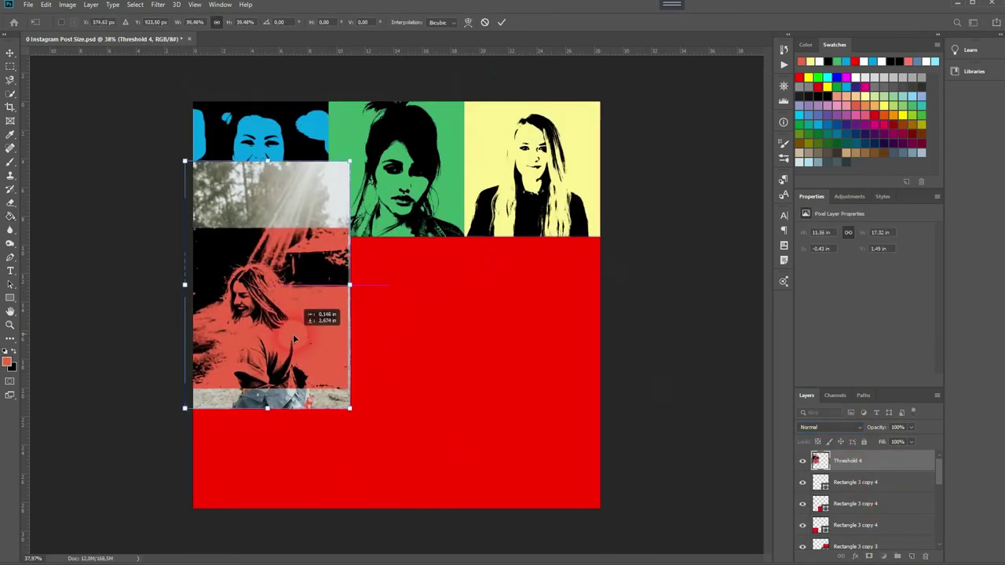
# - Position the coral portrait over the middle-left square and clip it to that square's layer
pyautogui.moveTo(293, 334); pyautogui.dragTo(286, 343)
pyautogui.press('Return')
pyautogui.moveTo(851, 460); pyautogui.dragTo(864, 484)
pyautogui.rightClick(880, 474)
pyautogui.click(912, 229)
pyautogui.press('v')
pyautogui.moveTo(253, 315); pyautogui.dragTo(267, 304)
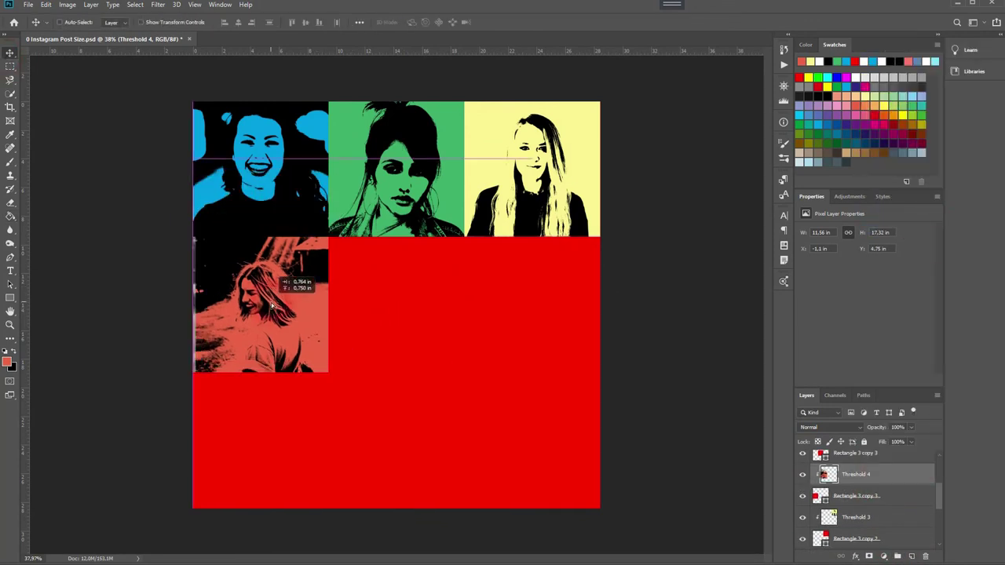
pyautogui.hotkey('ctrl', 't')
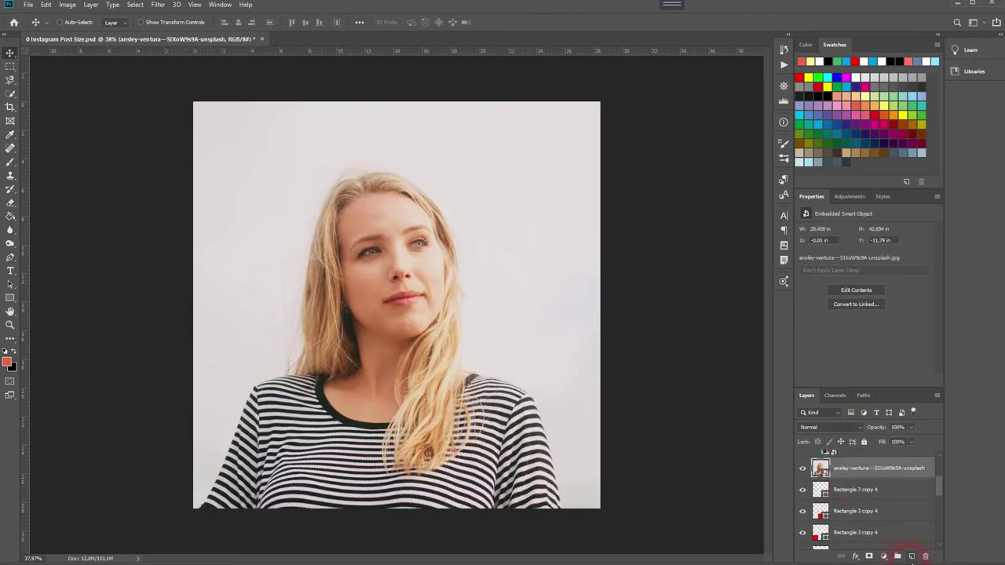
# - Merge the photo of the woman in the striped top with its Threshold adjustment
pyautogui.moveTo(880, 468); pyautogui.dragTo(899, 493)
pyautogui.keyDown('shift'); pyautogui.click(866, 491); pyautogui.keyUp('shift')
pyautogui.hotkey('ctrl', 'e')
# - Put a new purple-filled layer beneath the striped-top woman's portrait and set the portrait to Multiply
pyautogui.click(911, 556)
pyautogui.click(845, 115)
pyautogui.hotkey('alt', 'BackSpace')
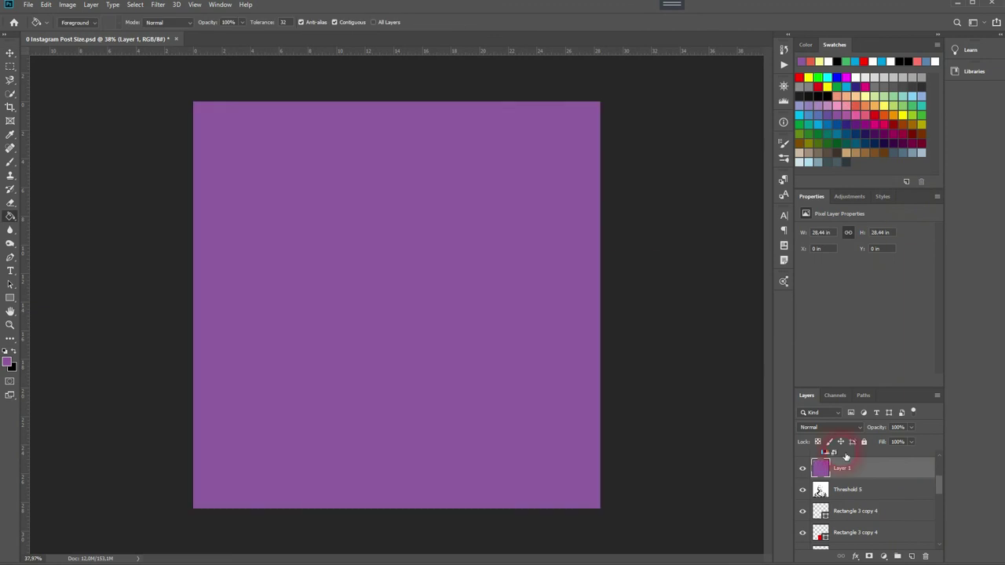
pyautogui.moveTo(848, 467); pyautogui.dragTo(860, 494)
pyautogui.click(830, 427)
# - Merge the striped-top portrait with its purple layer and clip it to the centre square
pyautogui.keyDown('shift'); pyautogui.click(874, 490); pyautogui.keyUp('shift')
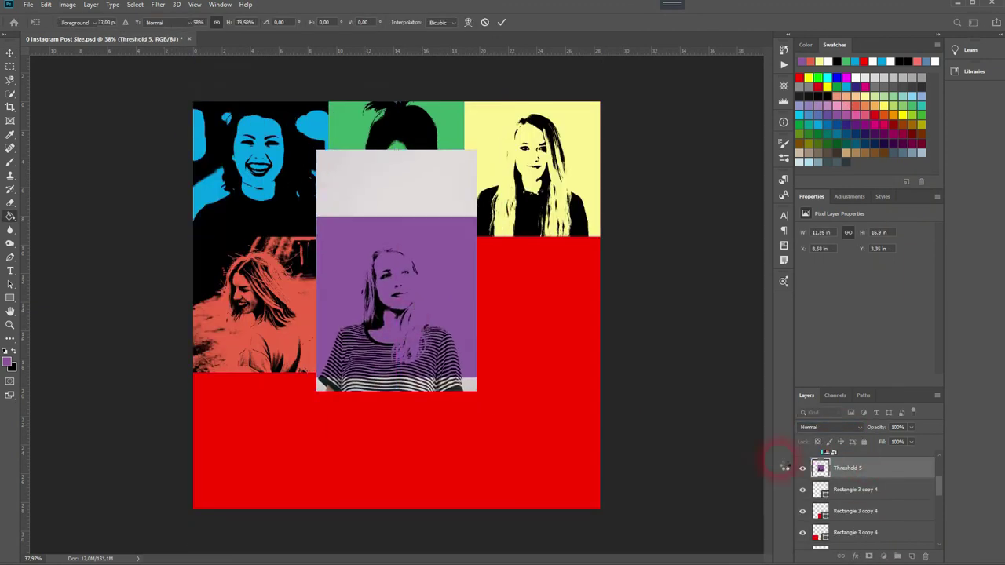
pyautogui.rightClick(794, 471)
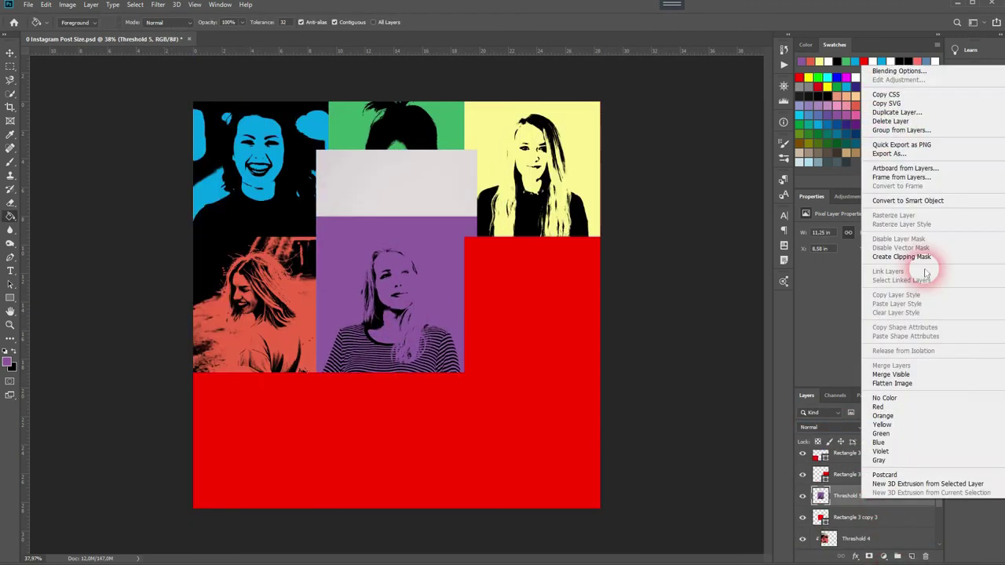
pyautogui.click(931, 267)
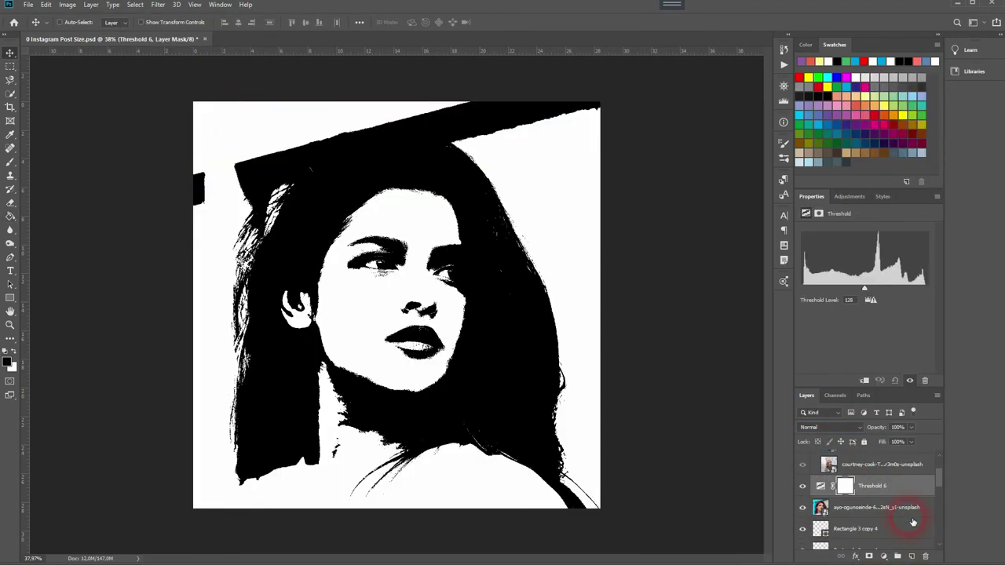
# - Lower the dark-haired woman's Threshold level, back her portrait with an orange layer in Multiply, and clip it to the middle-right square
pyautogui.moveTo(864, 293); pyautogui.dragTo(847, 293)
pyautogui.hotkey('ctrl', 'shift', 'alt', 'n')
pyautogui.click(917, 127)
pyautogui.hotkey('alt', 'BackSpace')
pyautogui.hotkey('shift', 'alt', 'm')
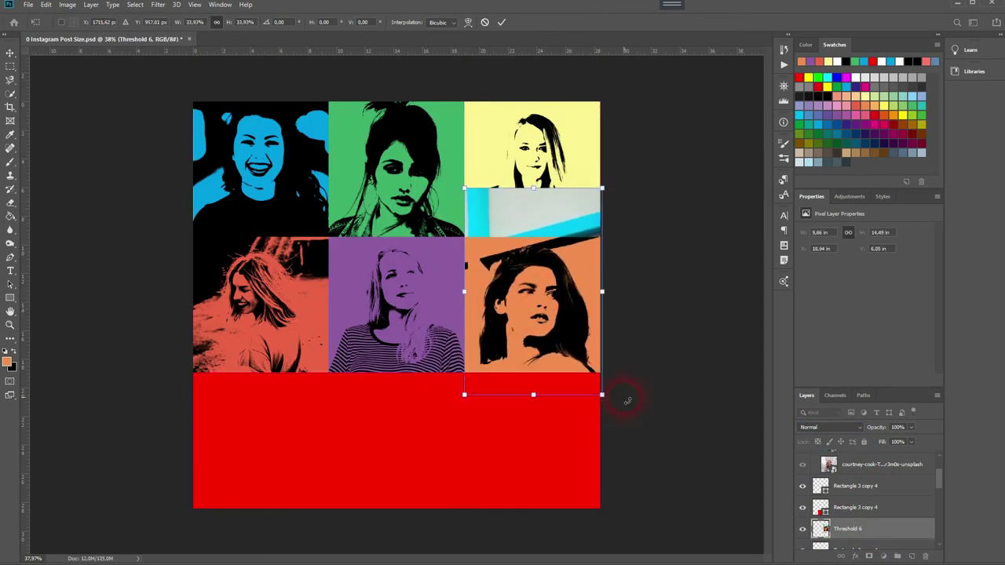
pyautogui.rightClick(817, 471)
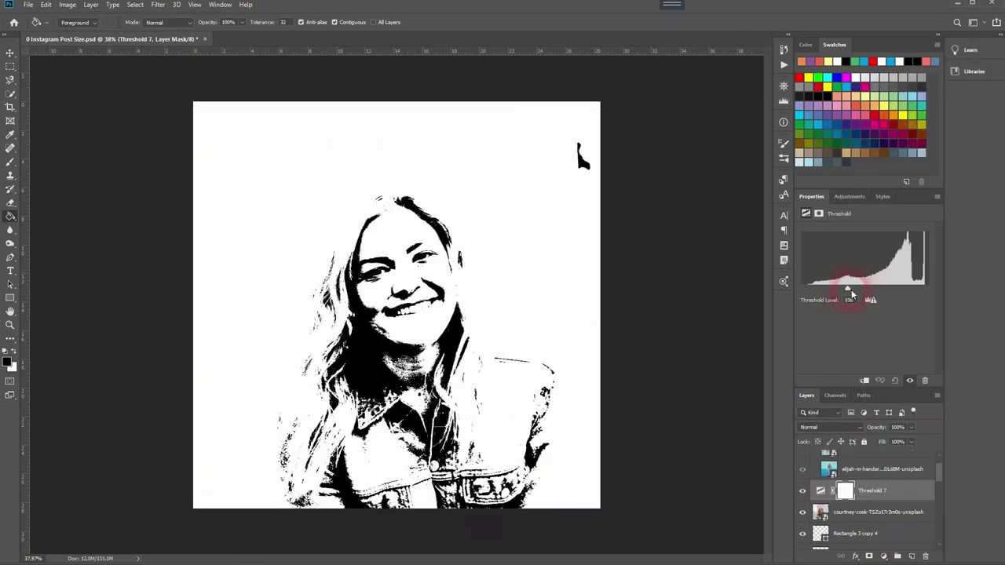
# - Clean the dark speck from the upper-right corner of the denim-jacket woman's photo and merge the photo with its Threshold adjustment
pyautogui.keyDown('shift'); pyautogui.click(886, 511); pyautogui.keyUp('shift')
pyautogui.hotkey('ctrl', 'e')
pyautogui.press('b')
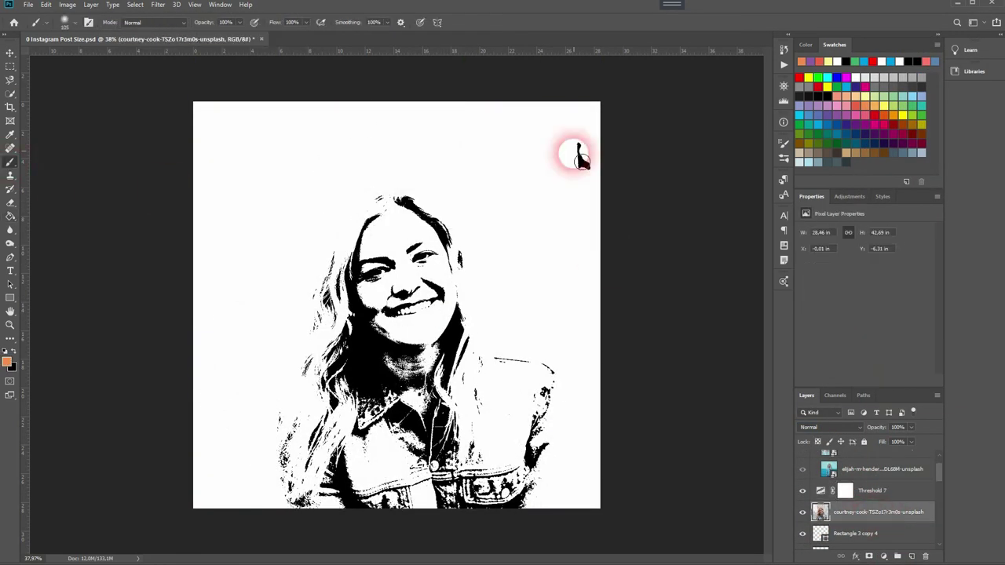
# - Put a magenta-filled layer beneath the denim-jacket portrait, set the portrait to Multiply and merge the two layers
pyautogui.hotkey('ctrl', 'shift', 'alt', 'n')
pyautogui.click(876, 125)
pyautogui.hotkey('alt', 'BackSpace')
pyautogui.hotkey('shift', 'alt', 'm')
pyautogui.keyDown('shift'); pyautogui.click(875, 516); pyautogui.keyUp('shift')
pyautogui.moveTo(864, 511); pyautogui.dragTo(886, 524)
pyautogui.hotkey('ctrl', 'e')
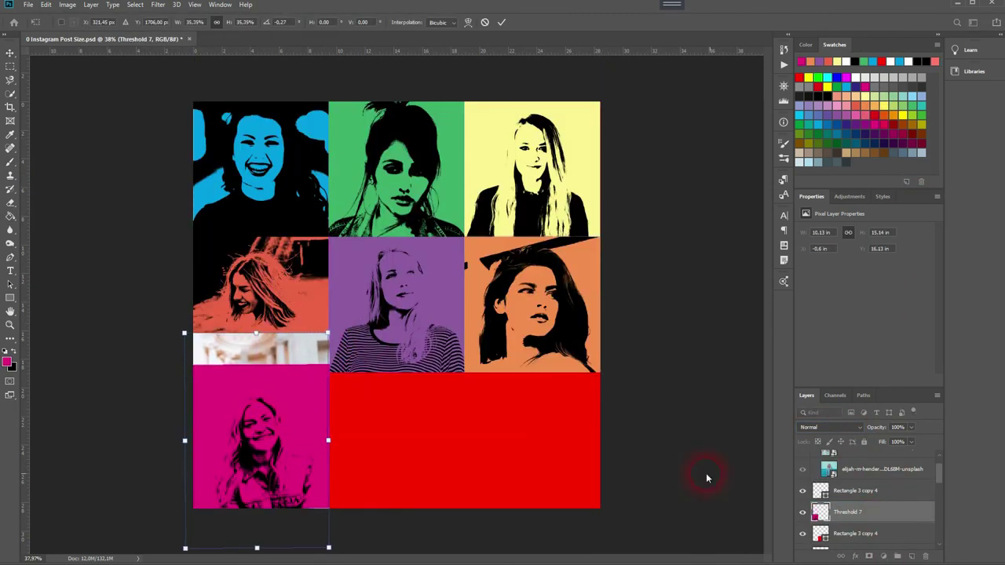
# - Clip the magenta portrait to the bottom-left square and adjust its size within the square
pyautogui.rightClick(848, 495)
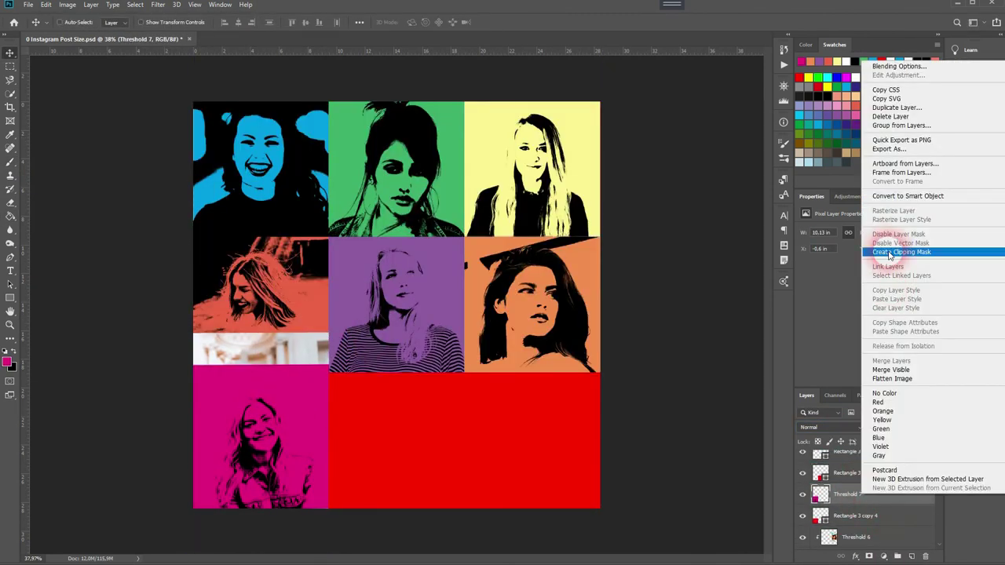
pyautogui.click(856, 253)
pyautogui.hotkey('ctrl', 't')
pyautogui.press('Return')
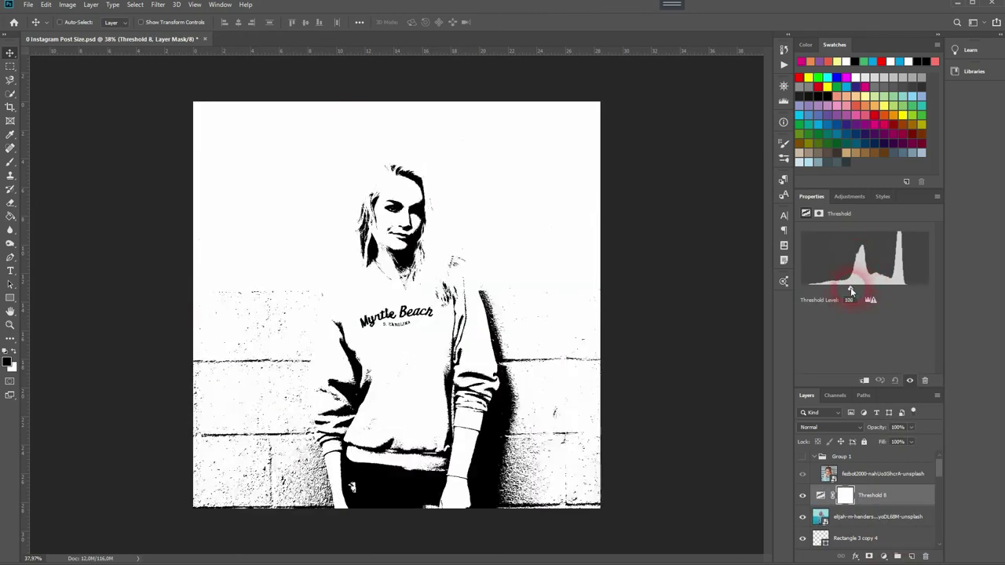
# - Lower the Threshold level on the sweatshirt woman's photo and back it with a teal-filled layer using Multiply blending
pyautogui.moveTo(851, 287); pyautogui.dragTo(847, 291)
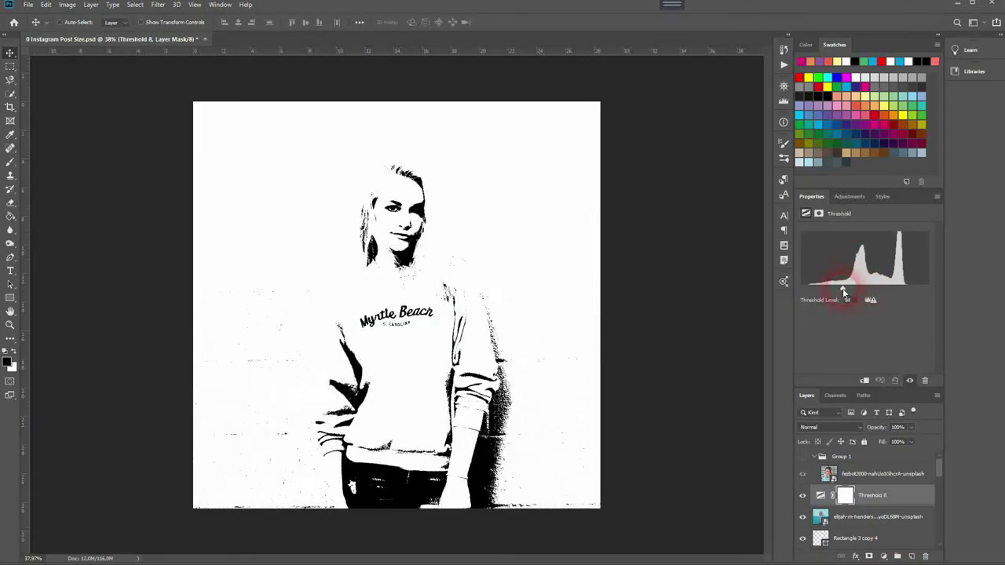
pyautogui.click(881, 520)
pyautogui.hotkey('ctrl', 'shift', 'alt', 'n')
pyautogui.click(809, 118)
pyautogui.hotkey('alt', 'BackSpace')
pyautogui.hotkey('shift', 'alt', 'm')
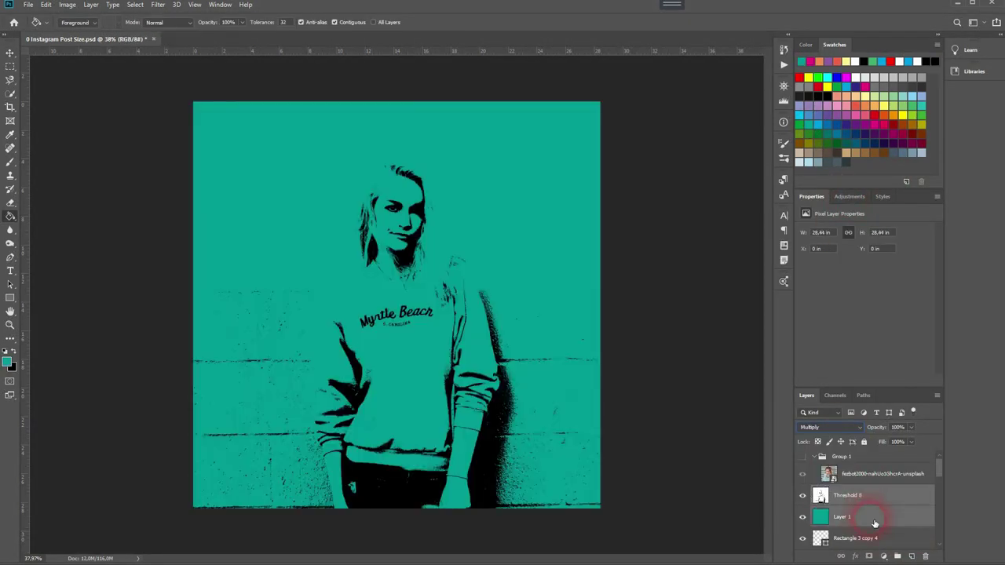
# - Merge the sweatshirt portrait with its teal layer and scale it down toward the bottom-centre square
pyautogui.hotkey('ctrl', 'e')
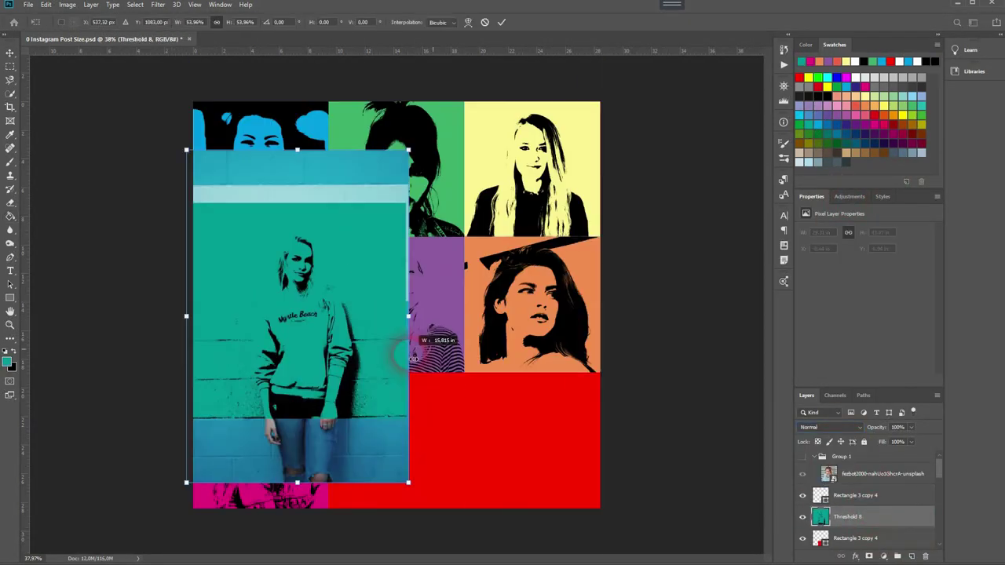
pyautogui.moveTo(413, 357); pyautogui.dragTo(397, 471)
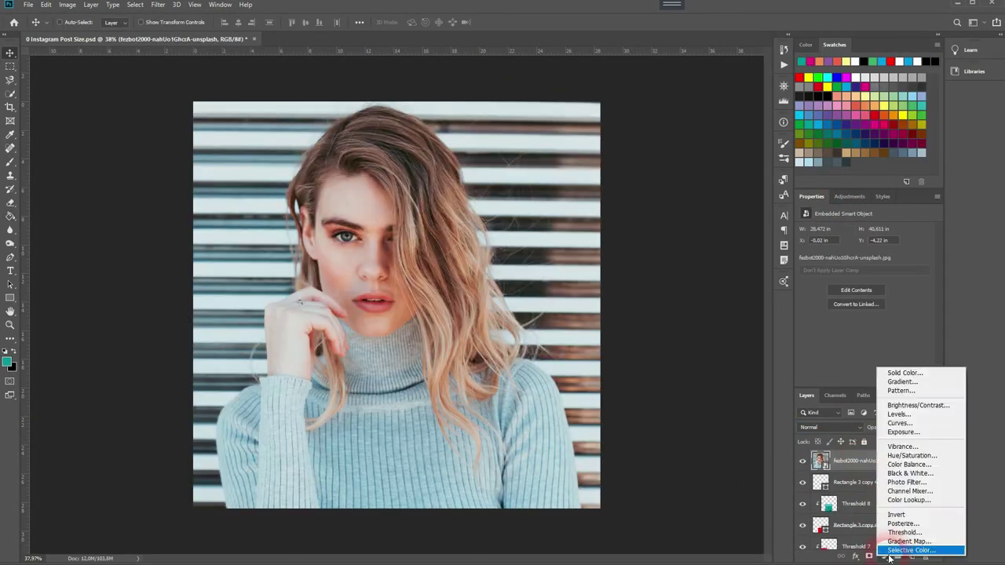
# - Add a Threshold adjustment to the turtleneck woman's photo, lower its level and merge it with the photo
pyautogui.click(898, 530)
pyautogui.moveTo(870, 292); pyautogui.dragTo(858, 290)
pyautogui.hotkey('ctrl', 'e')
# - Put a new bright-yellow filled layer beneath the turtleneck portrait and set the portrait to Multiply
pyautogui.hotkey('ctrl', 'shift', 'alt', 'n')
pyautogui.click(884, 105)
pyautogui.press('g')
pyautogui.click(567, 187)
pyautogui.hotkey('shift', 'alt', 'm')
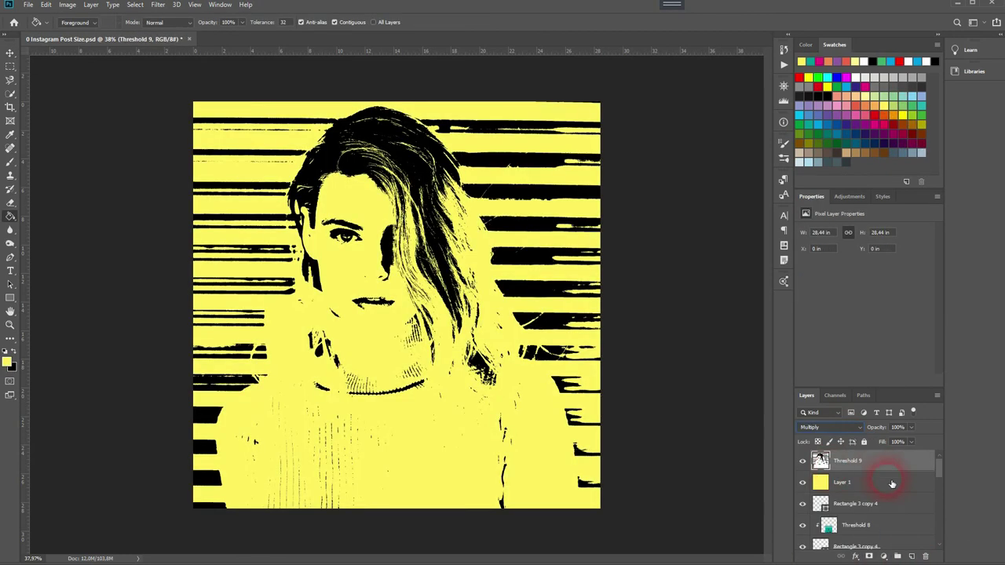
# - Merge the turtleneck portrait with its yellow layer and scale it to fit over the bottom-right square
pyautogui.hotkey('ctrl', 'e')
pyautogui.hotkey('ctrl', 't')
pyautogui.moveTo(433, 454); pyautogui.dragTo(520, 442)
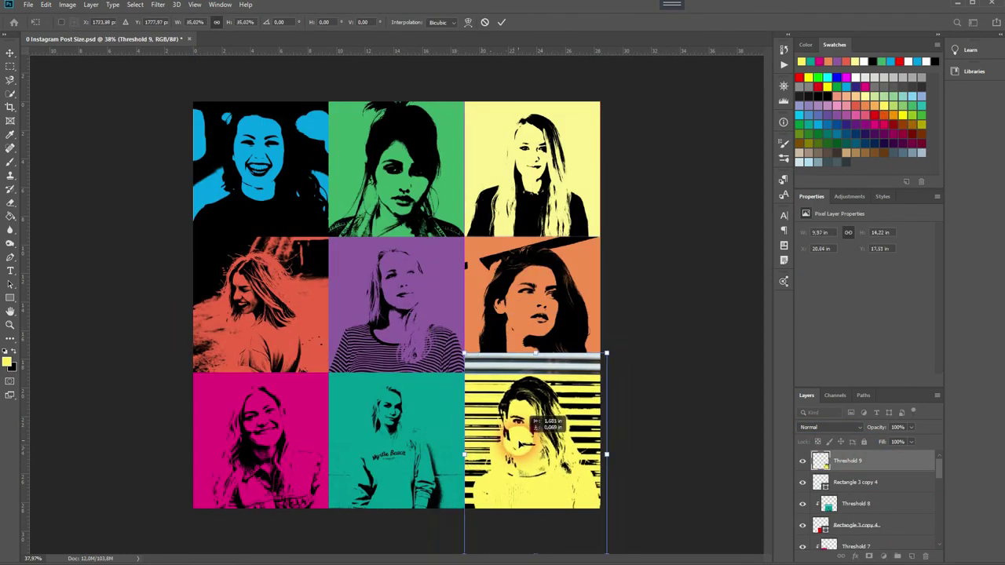
pyautogui.click(607, 455)
pyautogui.moveTo(611, 463); pyautogui.dragTo(545, 434)
pyautogui.press('Return')
pyautogui.press('g')
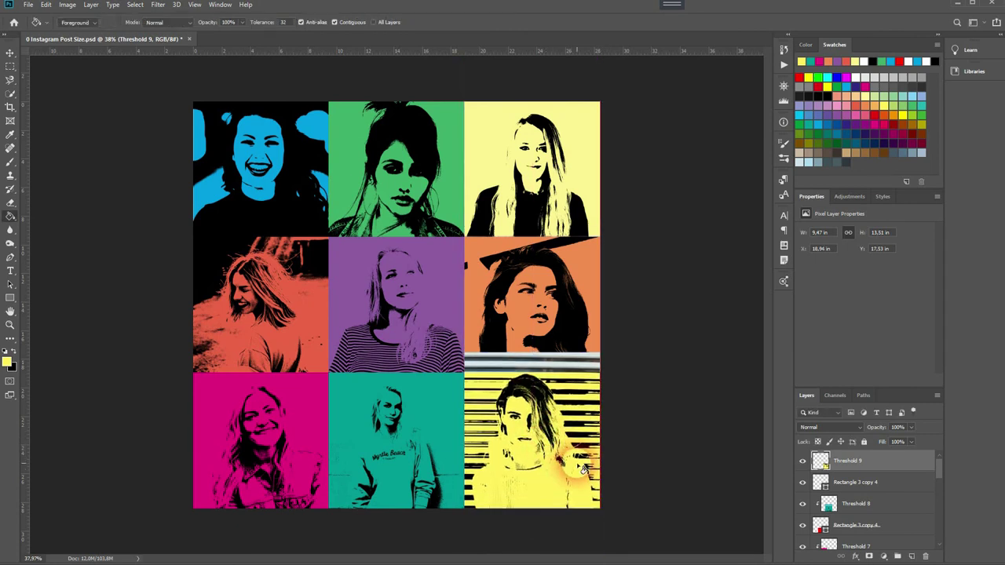
# - Clip the yellow turtleneck portrait to the bottom-right square
pyautogui.rightClick(877, 469)
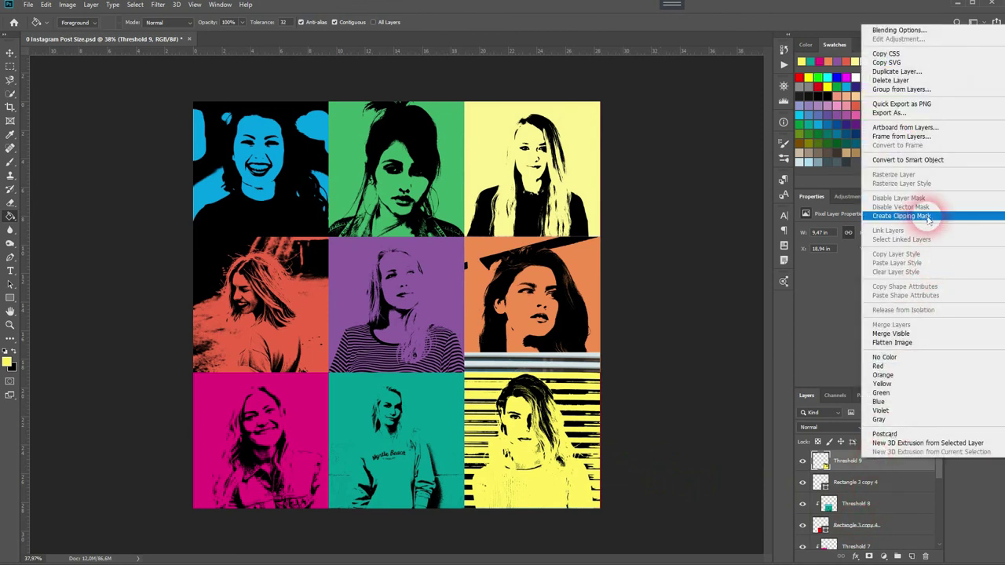
pyautogui.click(918, 212)
pyautogui.click(552, 446)
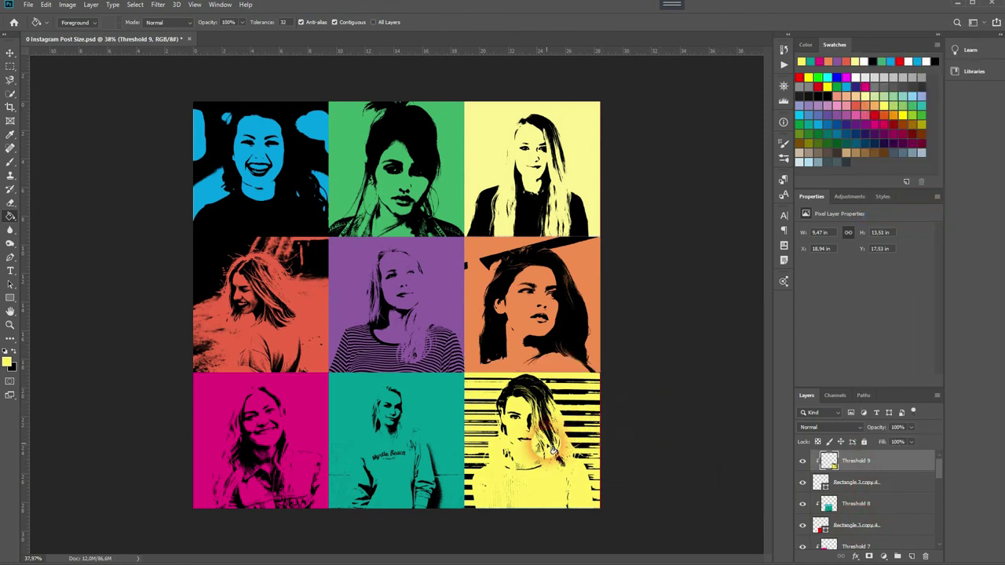
# - Shift the turtleneck portrait slightly down and enlarge it to about 105% so it fills the bottom-right square
pyautogui.press('v')
pyautogui.moveTo(550, 428); pyautogui.dragTo(550, 434)
pyautogui.hotkey('ctrl', 't')
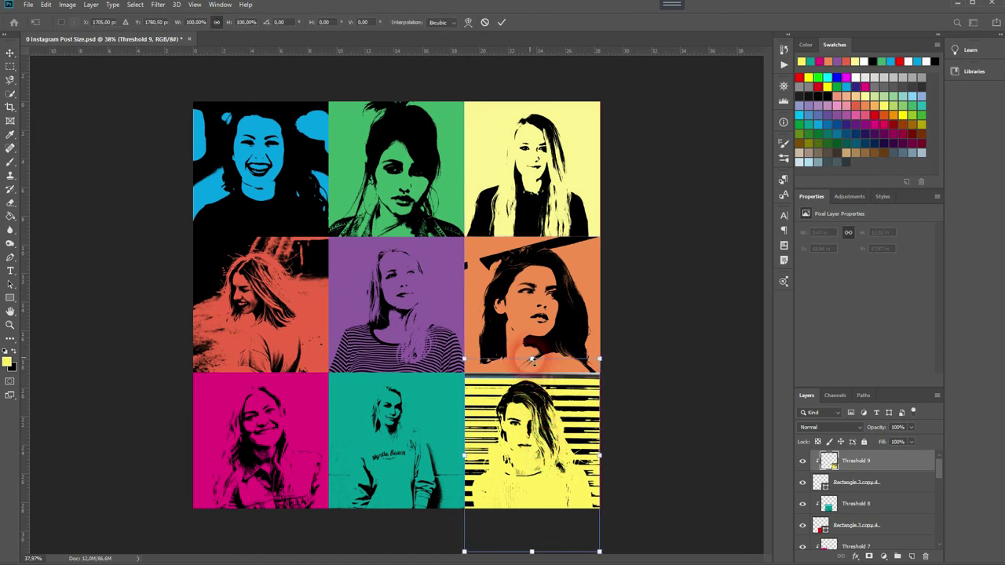
pyautogui.moveTo(532, 360); pyautogui.dragTo(532, 349)
pyautogui.press('Return')
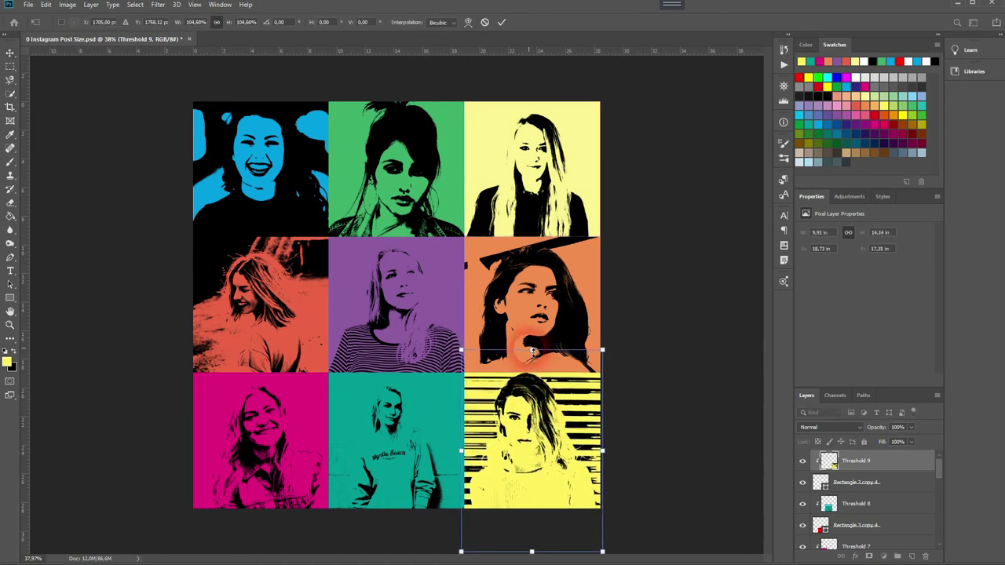
pyautogui.scroll(-5, 508, 313)
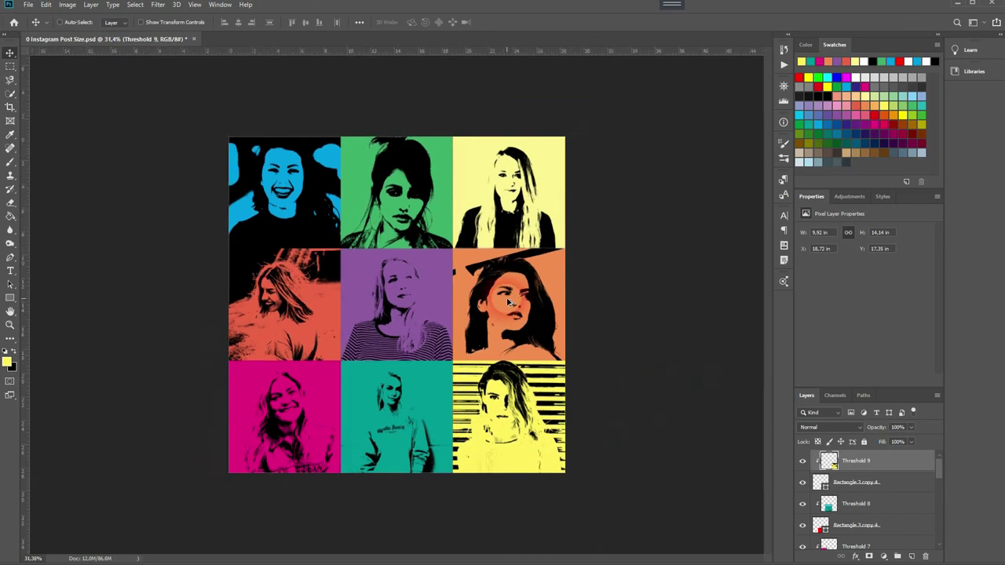